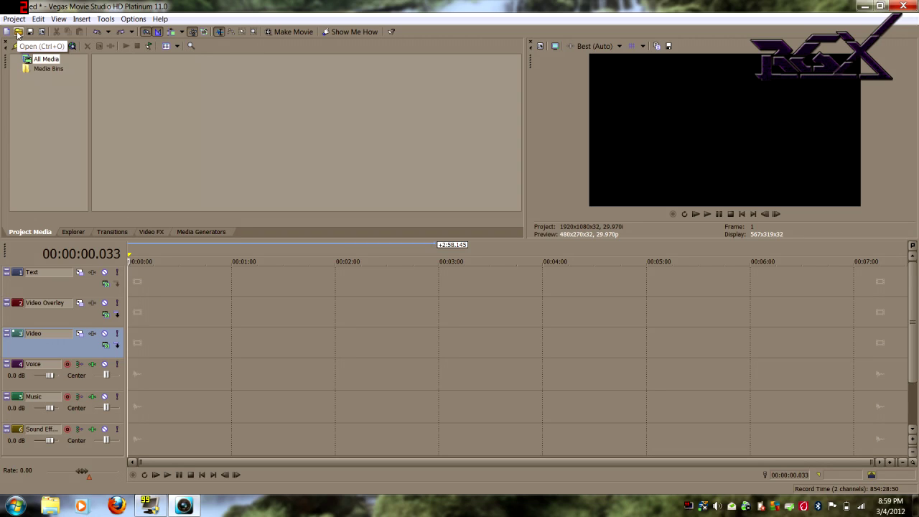
Import the video TDM on Bakaara 18-6 from My Videos onto the timeline.
click(18, 33)
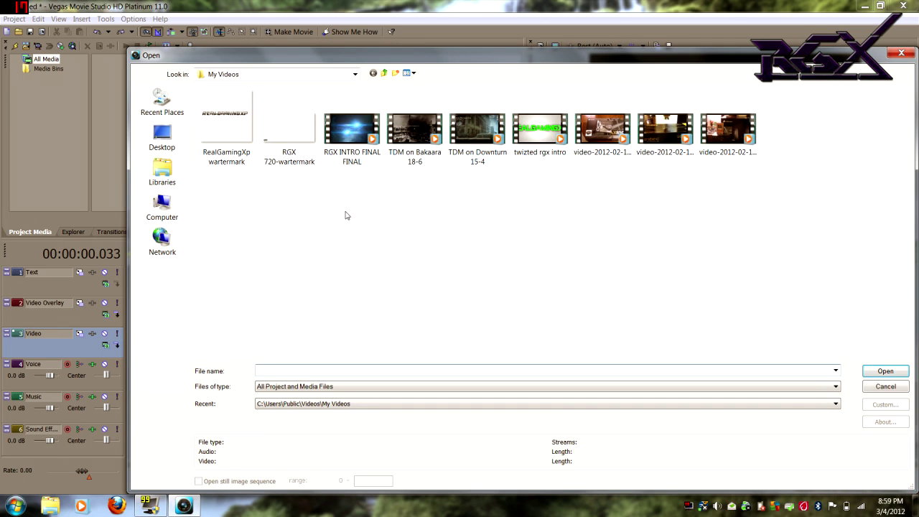
click(415, 131)
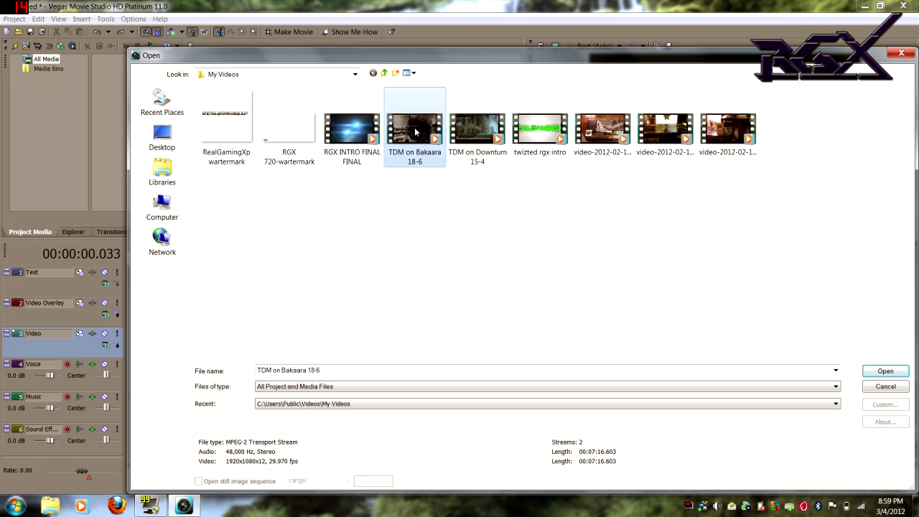
double_click(415, 132)
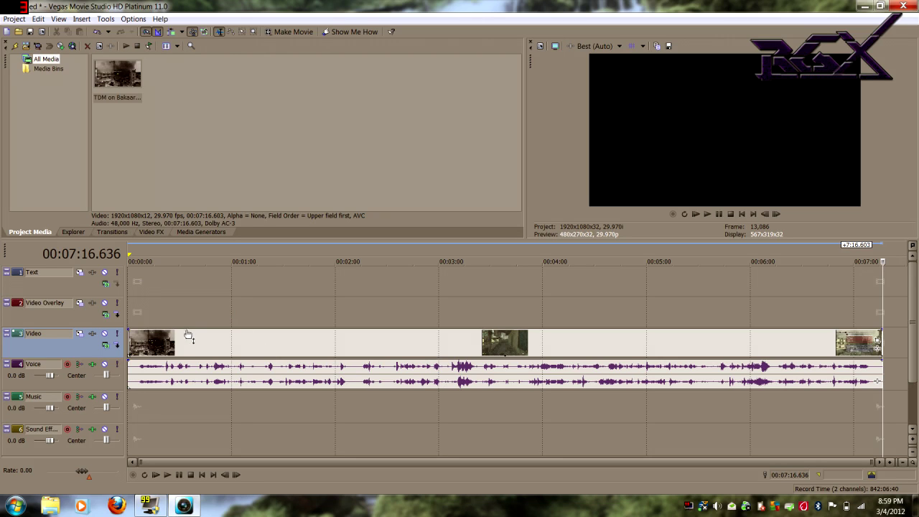
Open the pan/crop settings of the gameplay clip and look through the available presets.
click(166, 342)
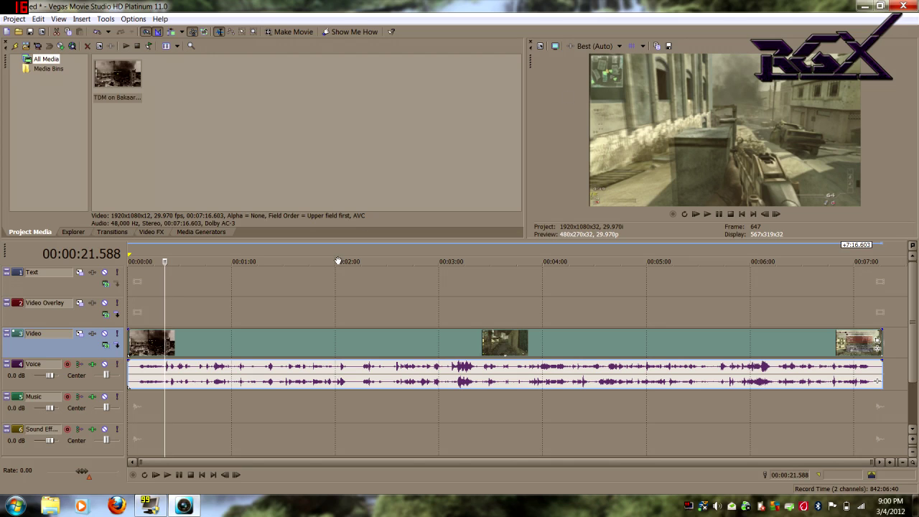
right_click(263, 348)
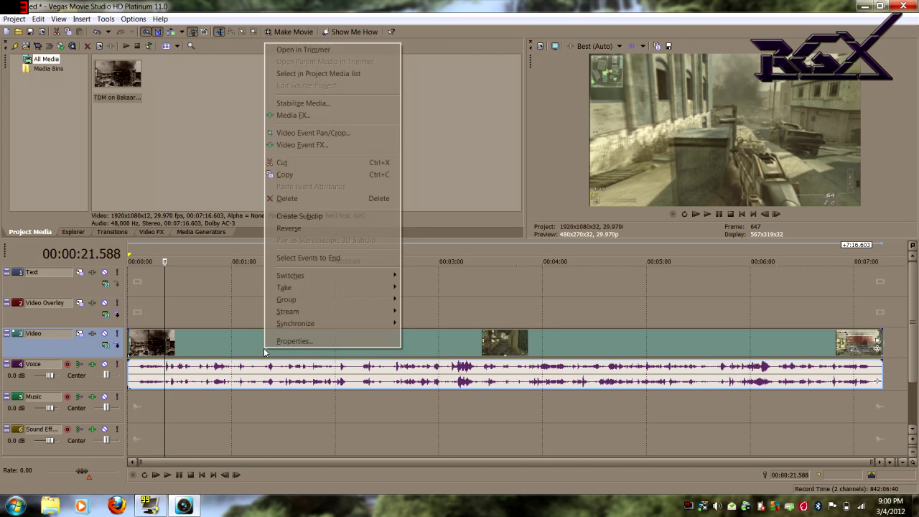
click(323, 137)
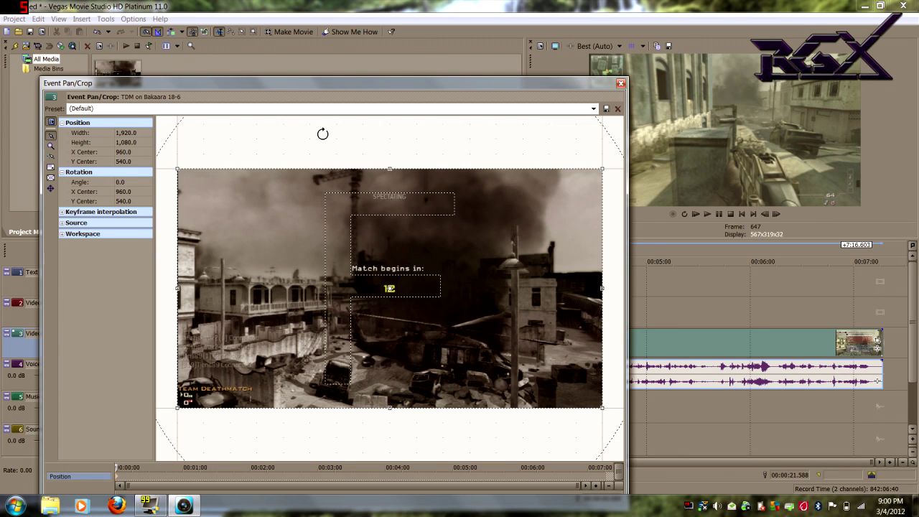
click(594, 110)
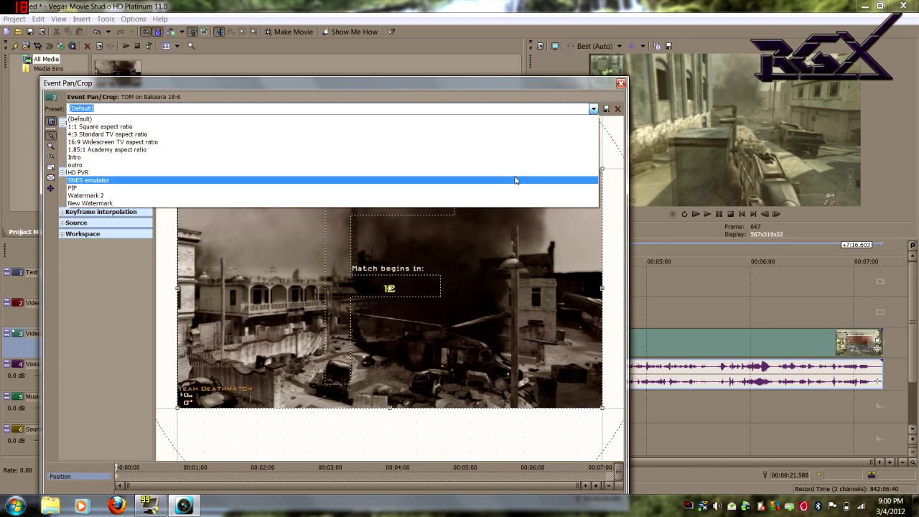
click(550, 84)
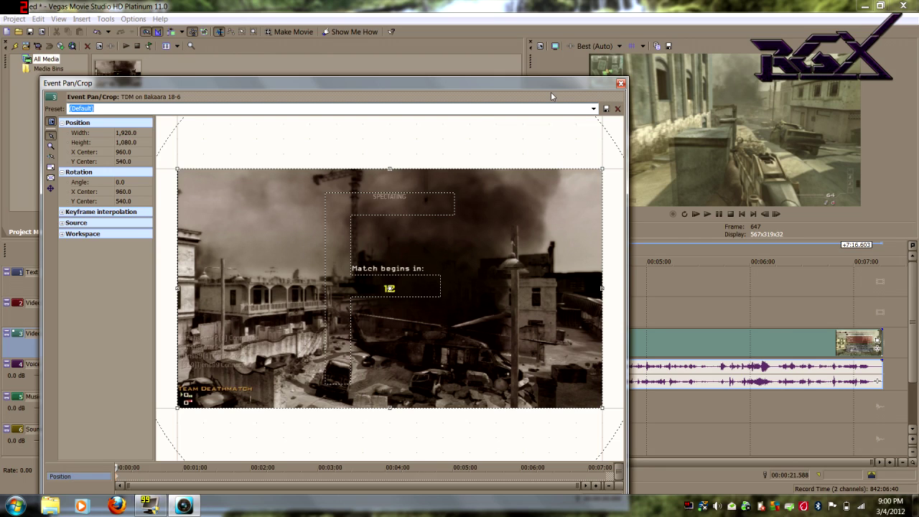
Shrink the crop frame to about 1,911 by 1,074 and try to save it as a preset named test.
click(177, 169)
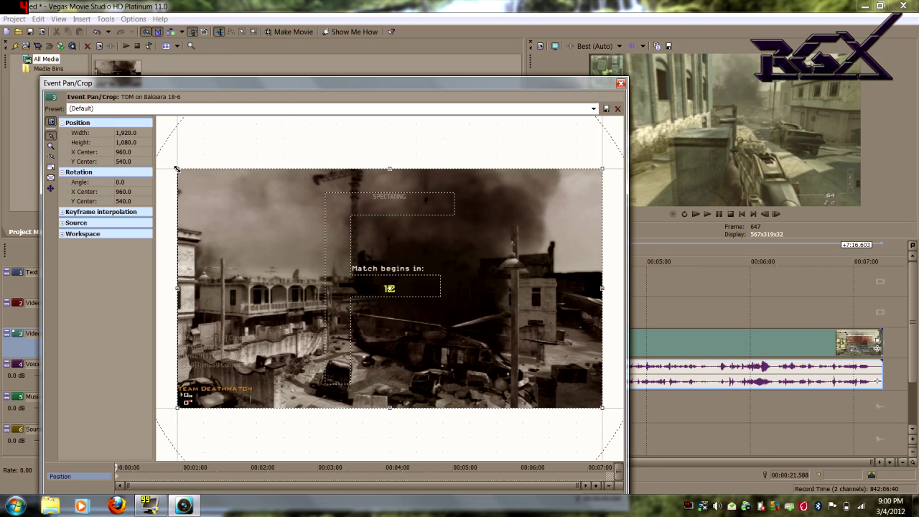
drag(177, 169, 180, 171)
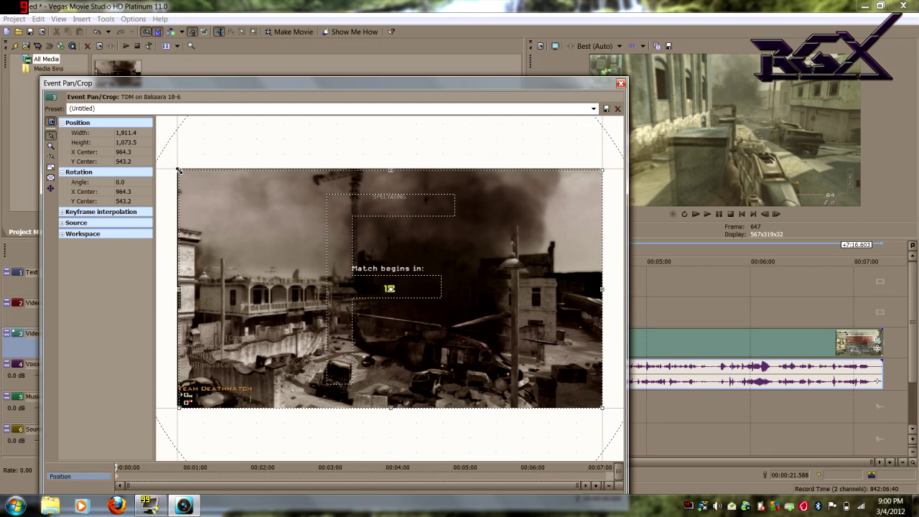
click(191, 108)
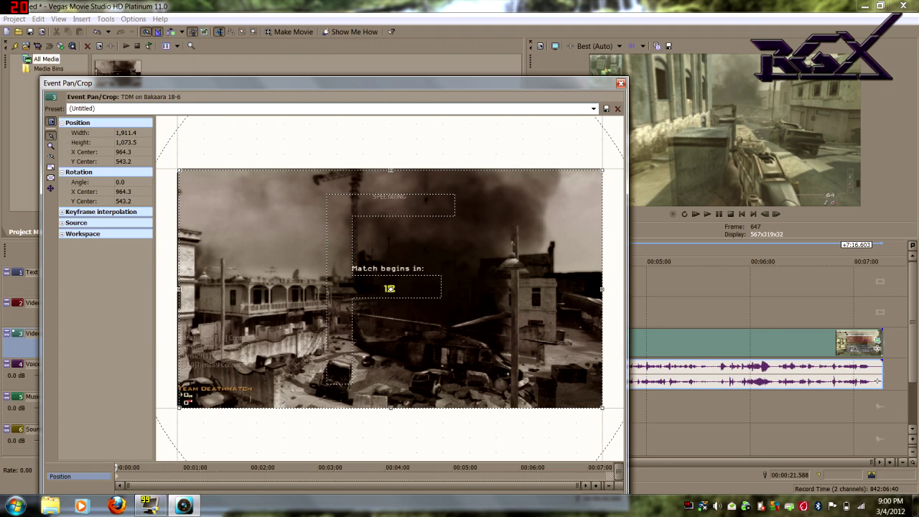
text(test)
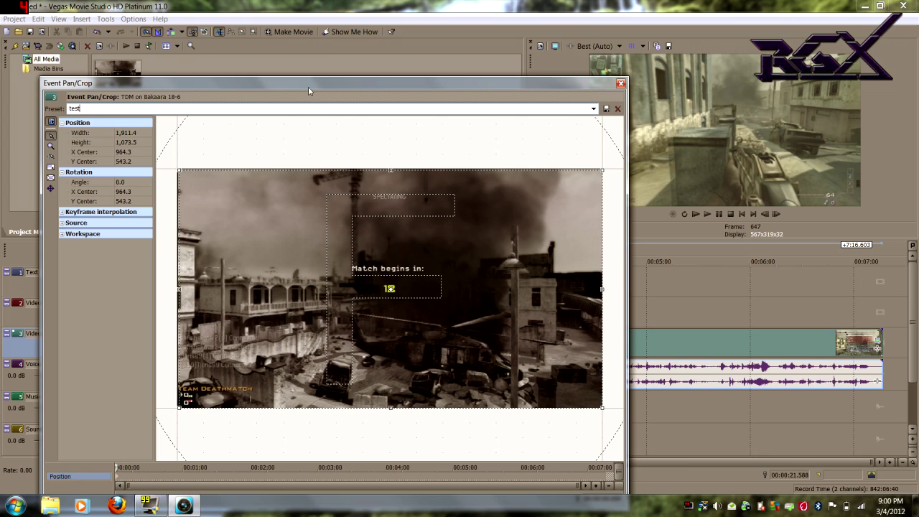
click(606, 110)
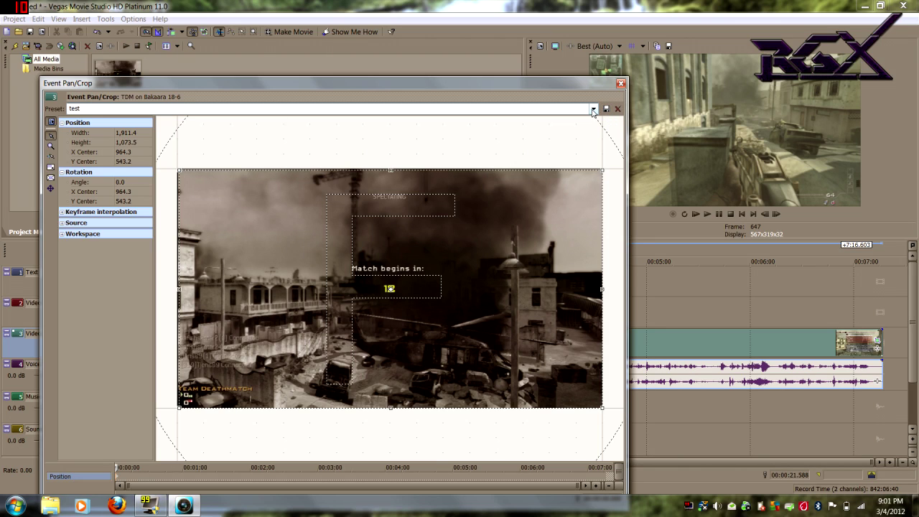
Apply the HD PVR crop preset to the gameplay clip and close the pan/crop settings.
click(594, 108)
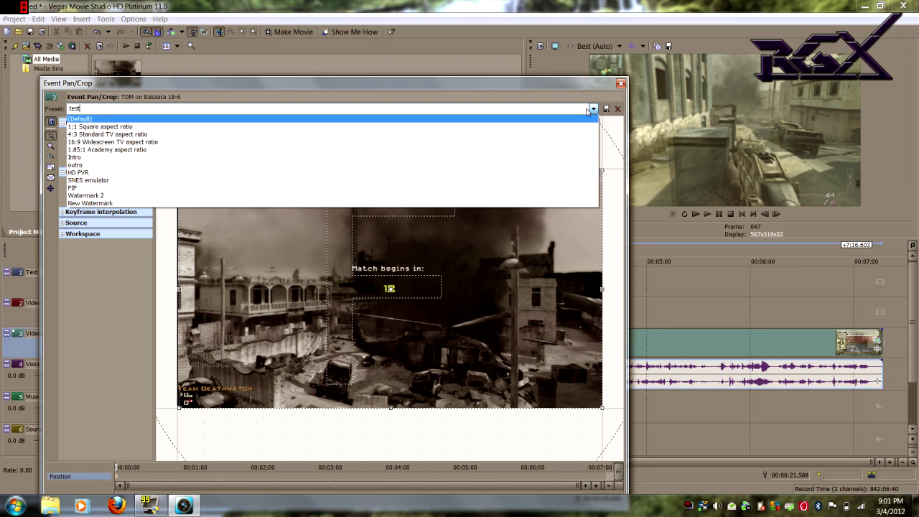
click(560, 173)
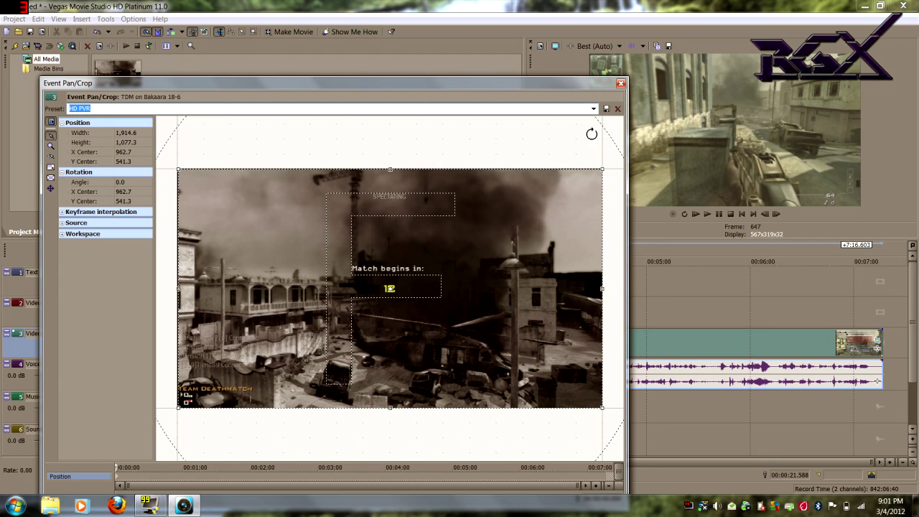
click(621, 84)
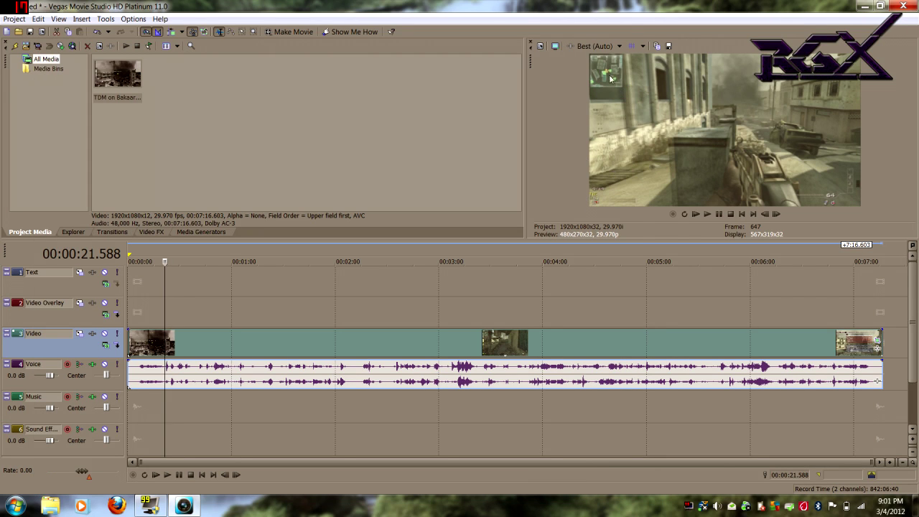
In the gameplay clip's properties, turn off Maintain aspect ratio and select Disable resample.
right_click(367, 346)
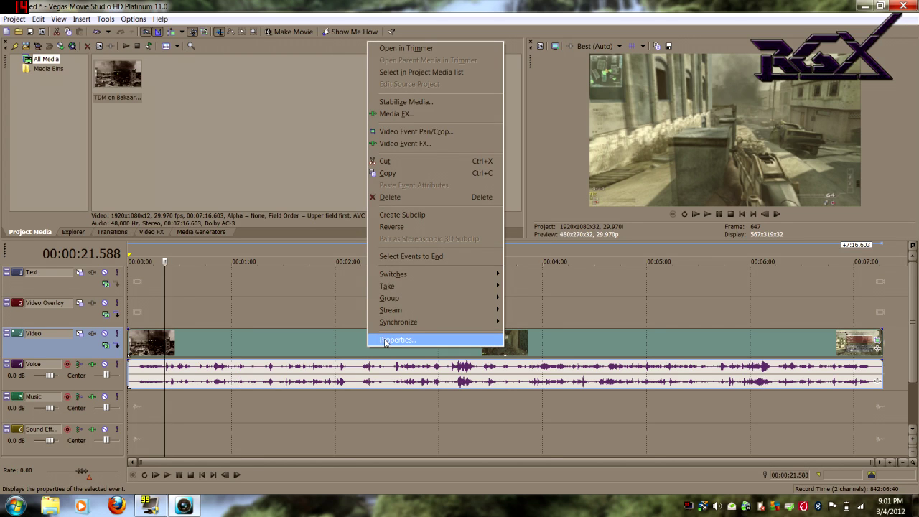
click(385, 342)
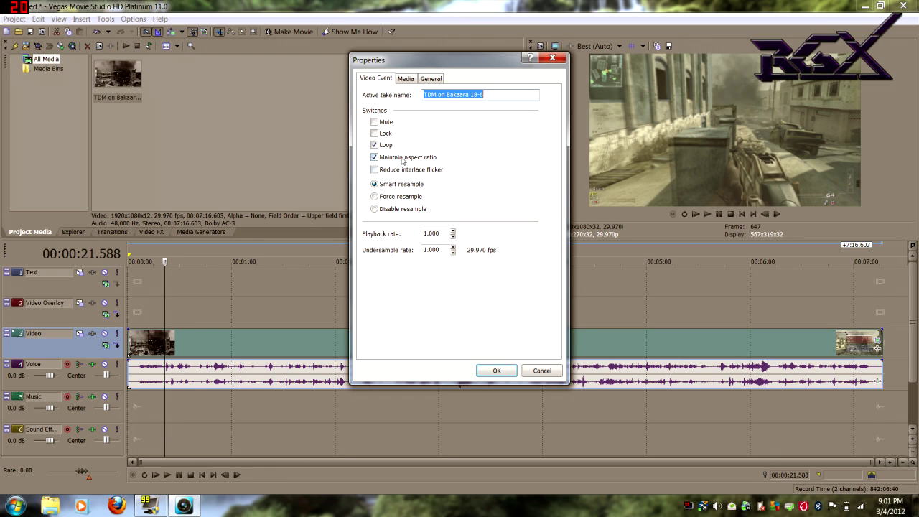
click(374, 157)
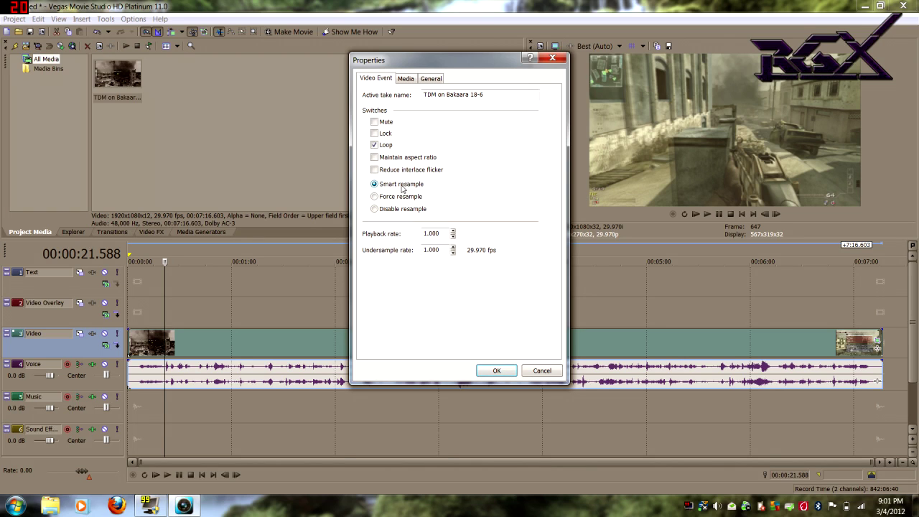
click(374, 209)
click(497, 371)
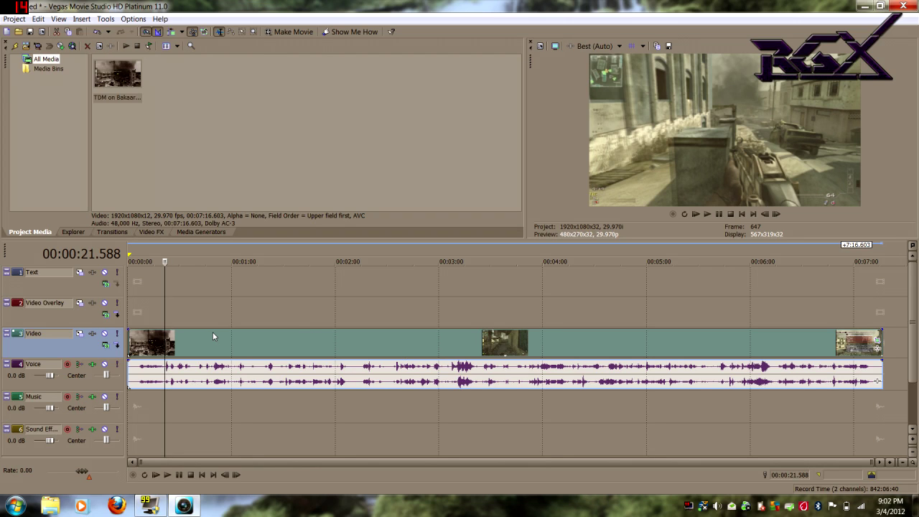
Shift the gameplay clip along the timeline to leave a gap of about 37 seconds before it.
drag(212, 334, 254, 337)
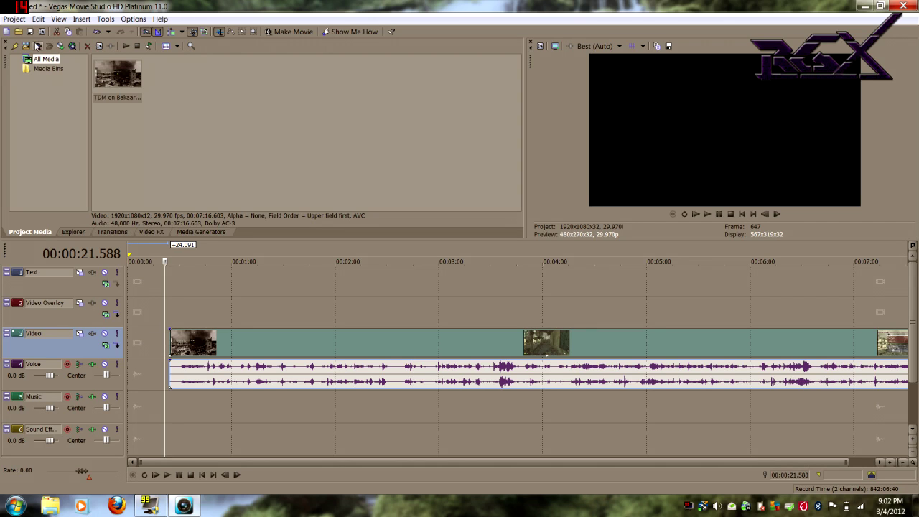
drag(240, 341, 191, 350)
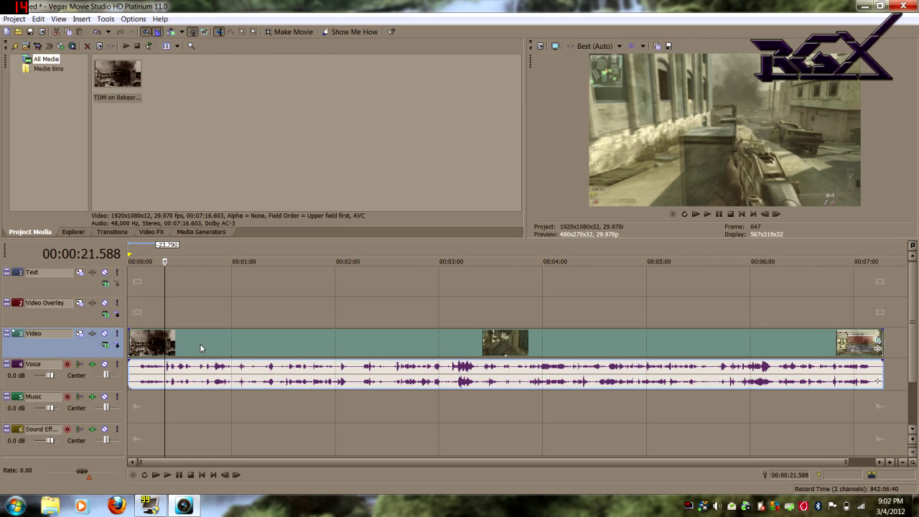
drag(204, 345, 264, 334)
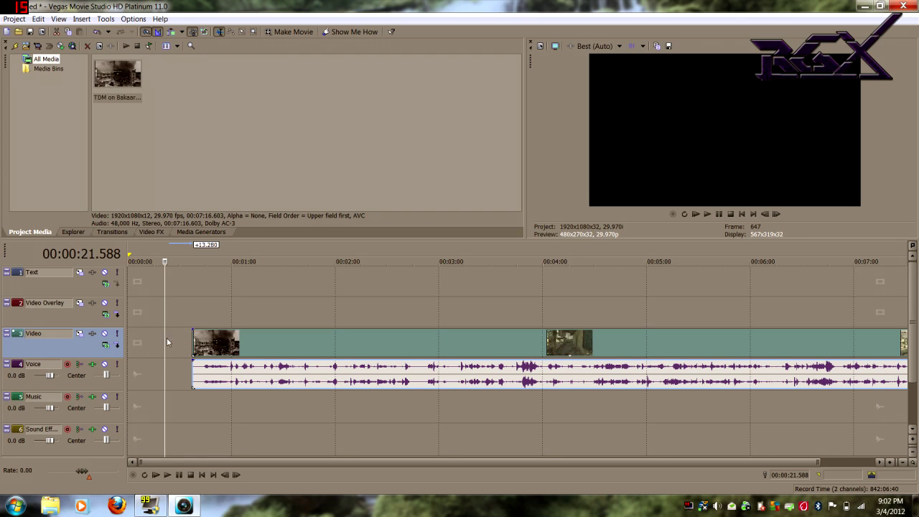
Insert the video RealGamingXp NEW Official temp intro 2 from the Documents RGX folder at the start of the timeline.
click(127, 342)
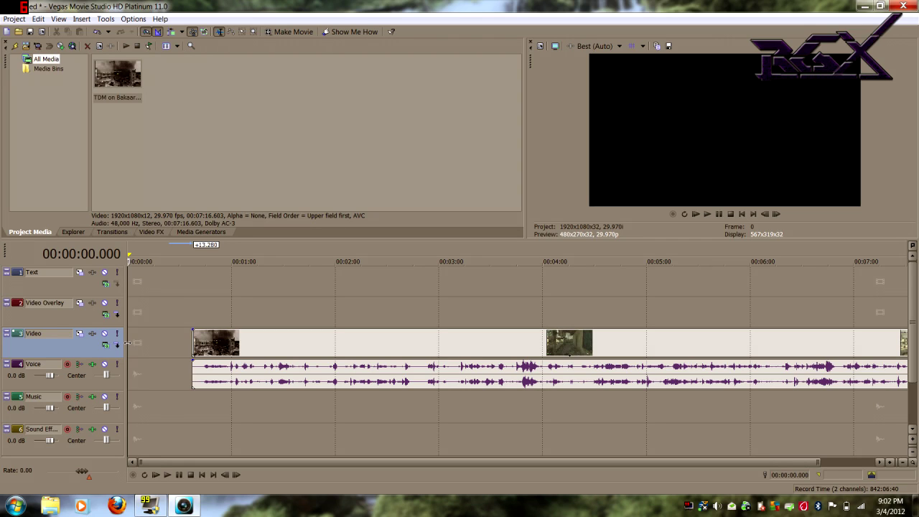
click(19, 33)
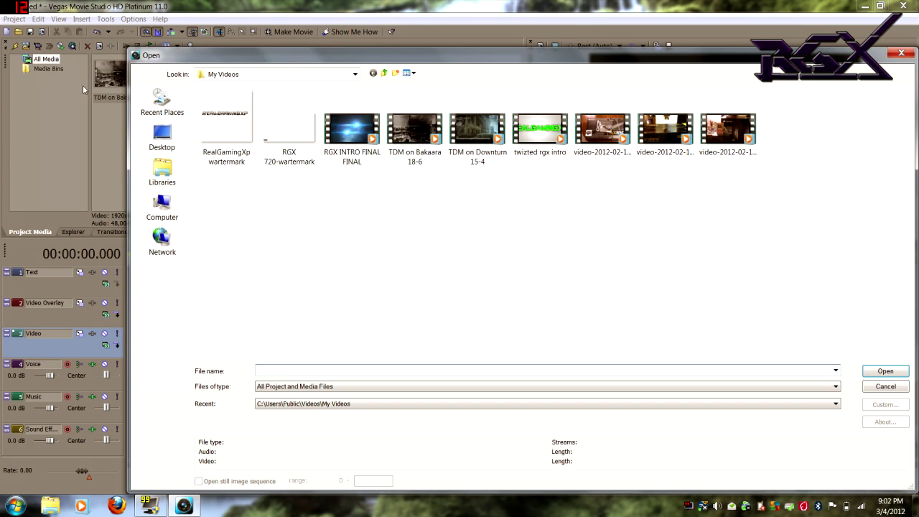
click(160, 185)
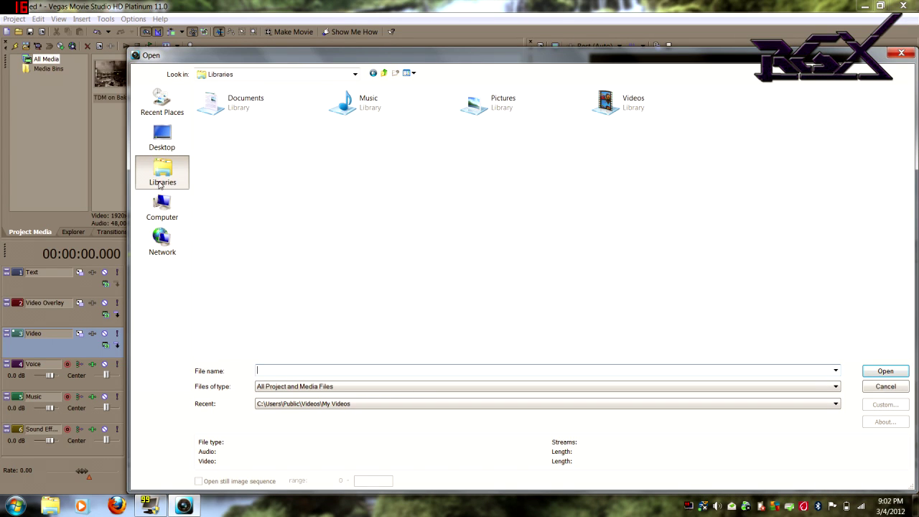
double_click(237, 106)
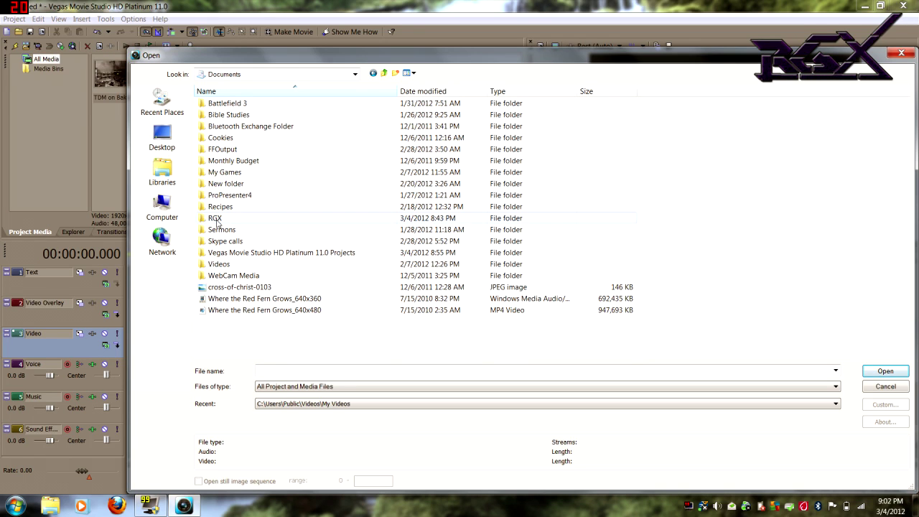
double_click(215, 218)
click(273, 103)
ctrl+click(244, 114)
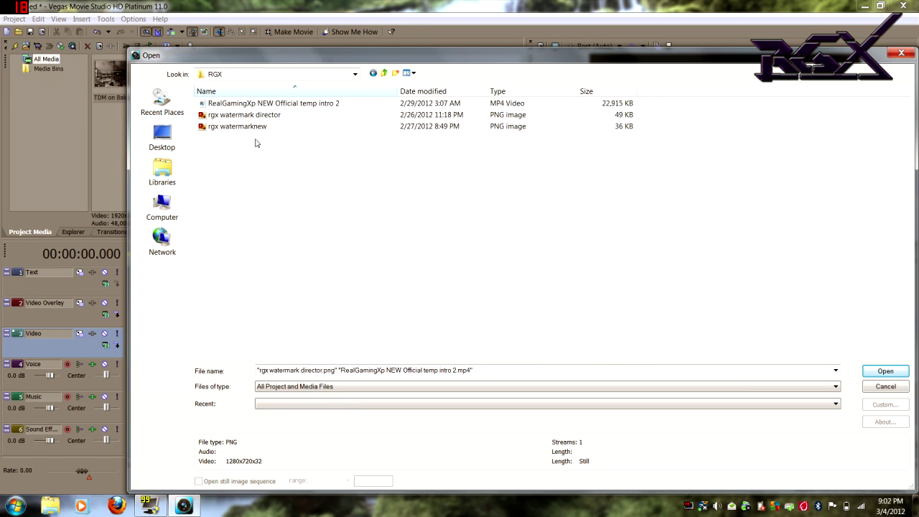
double_click(288, 105)
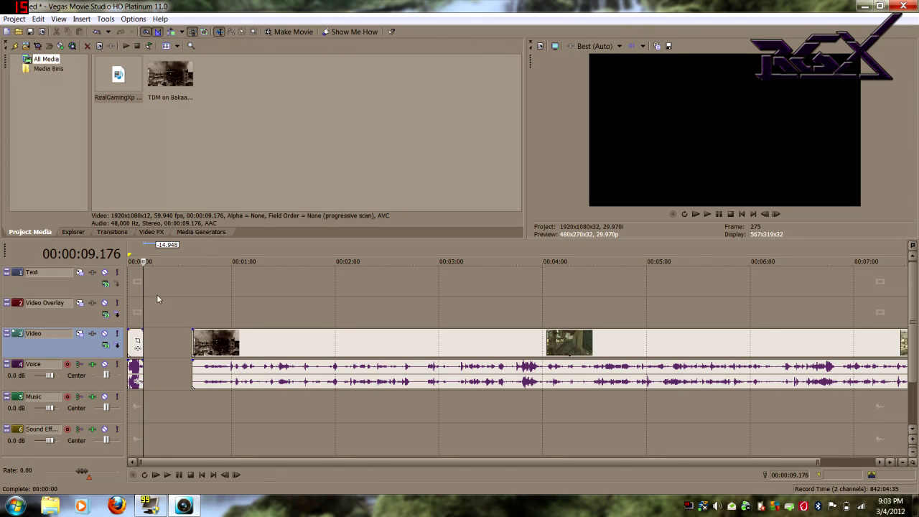
Play back the beginning of the intro clip to preview it, and stop playback.
click(133, 341)
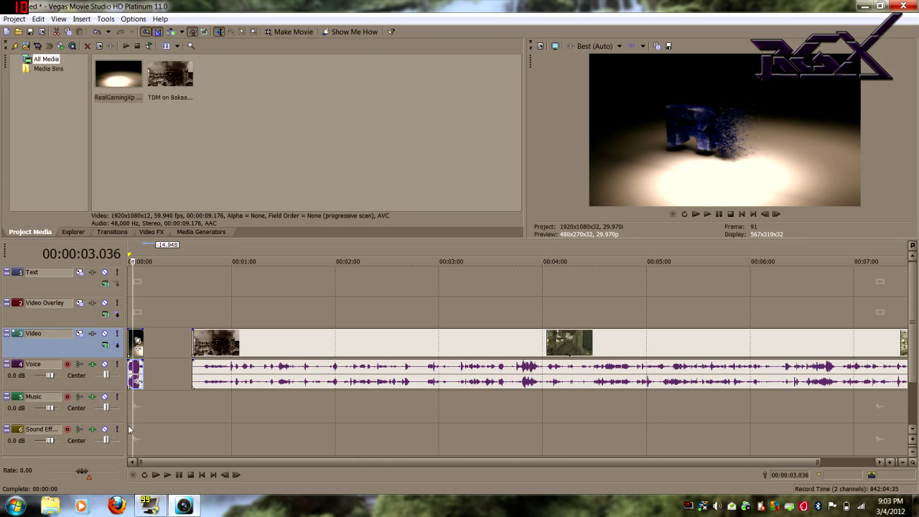
click(130, 425)
click(167, 474)
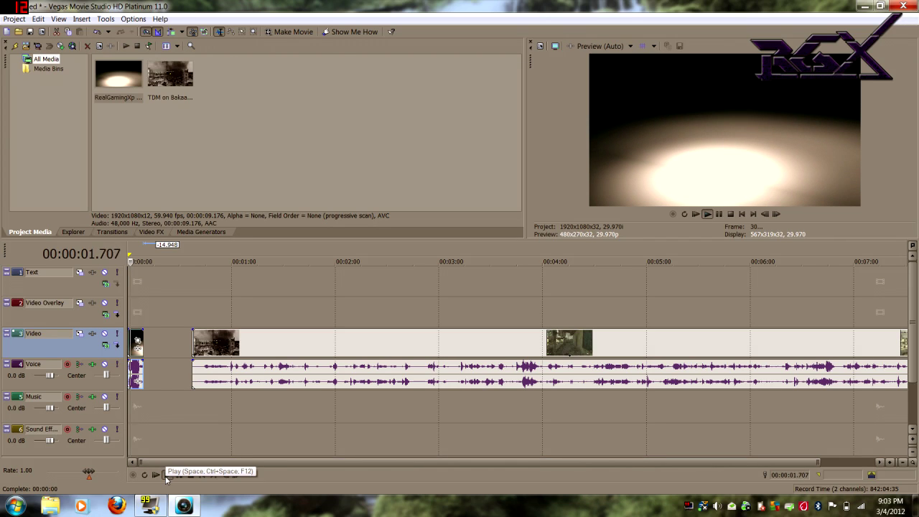
click(191, 475)
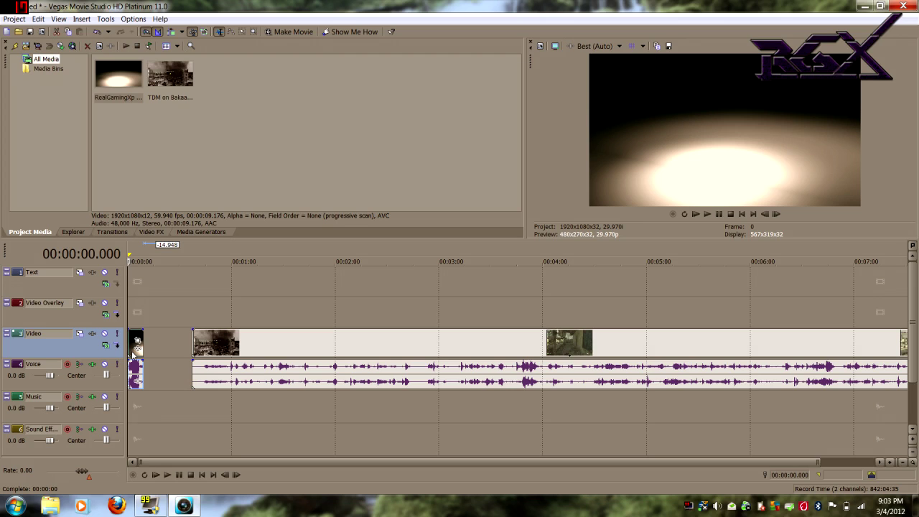
In the intro clip's properties, select Disable resample.
right_click(133, 353)
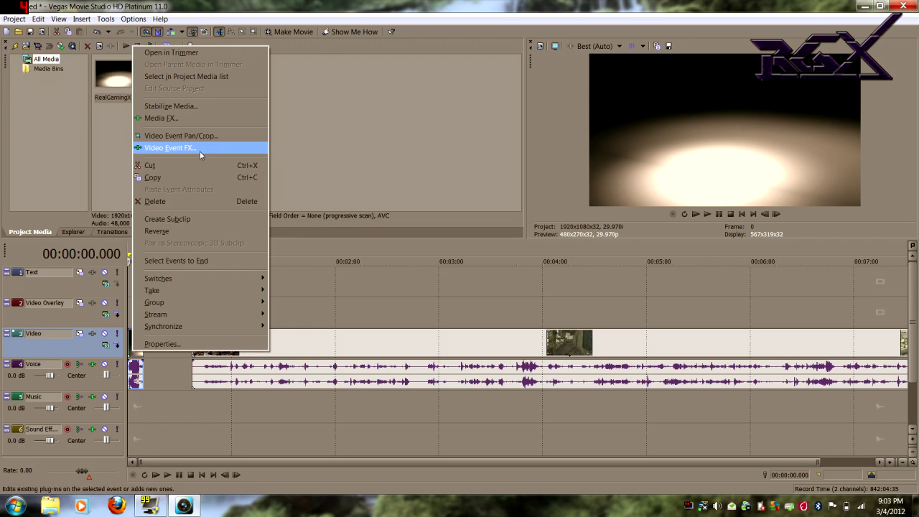
click(158, 345)
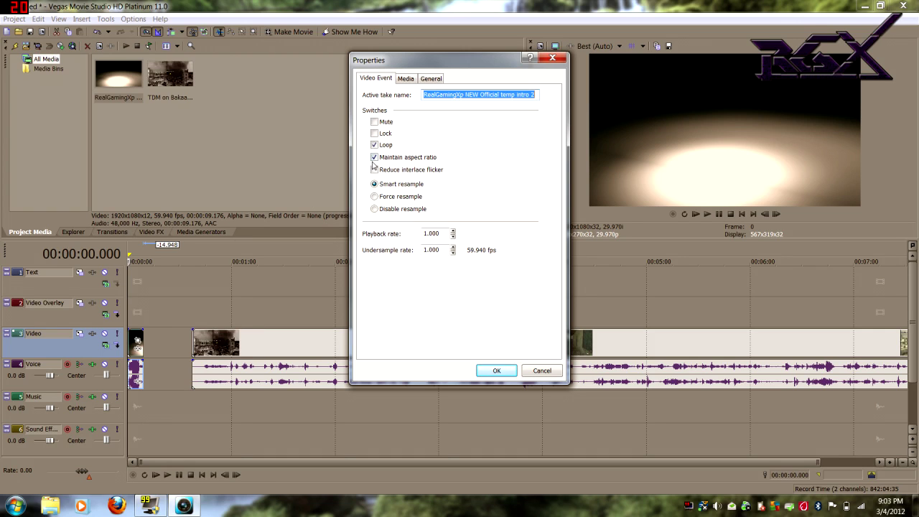
click(373, 211)
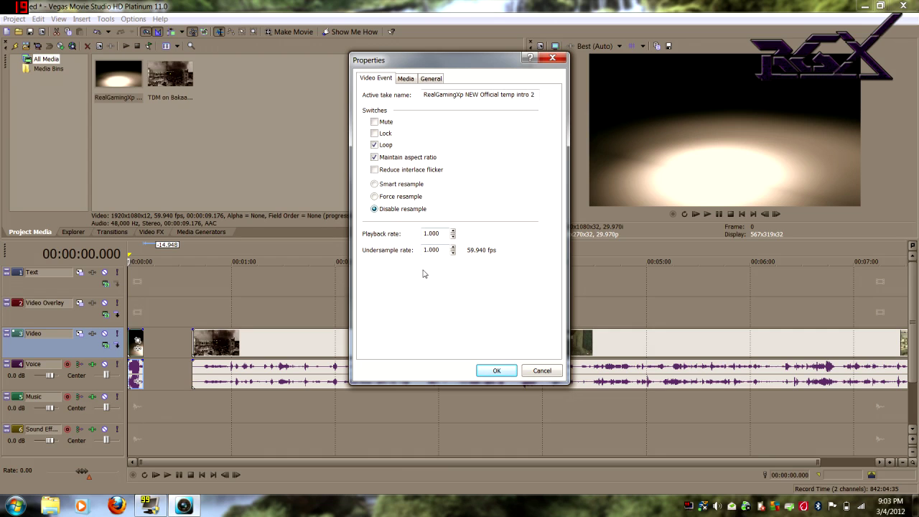
click(492, 370)
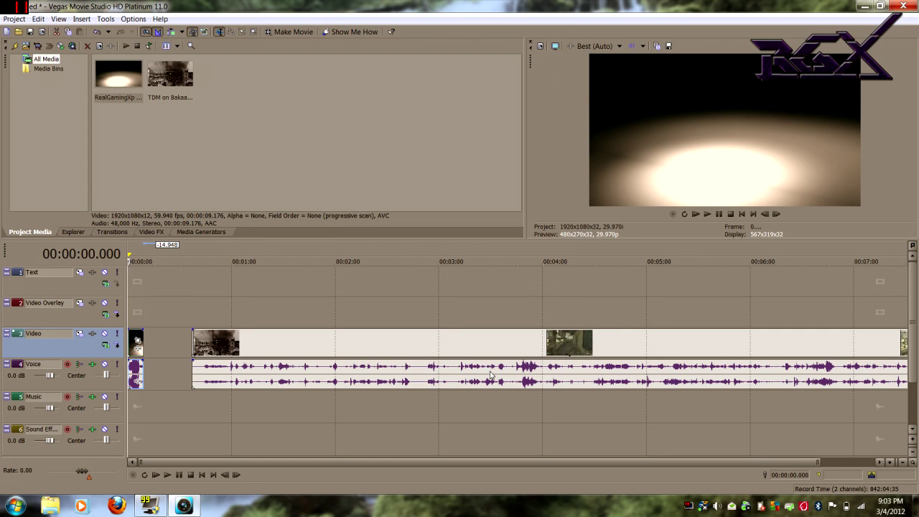
Move the gameplay clip back against the end of the intro clip and check points in both clips.
drag(318, 344, 270, 339)
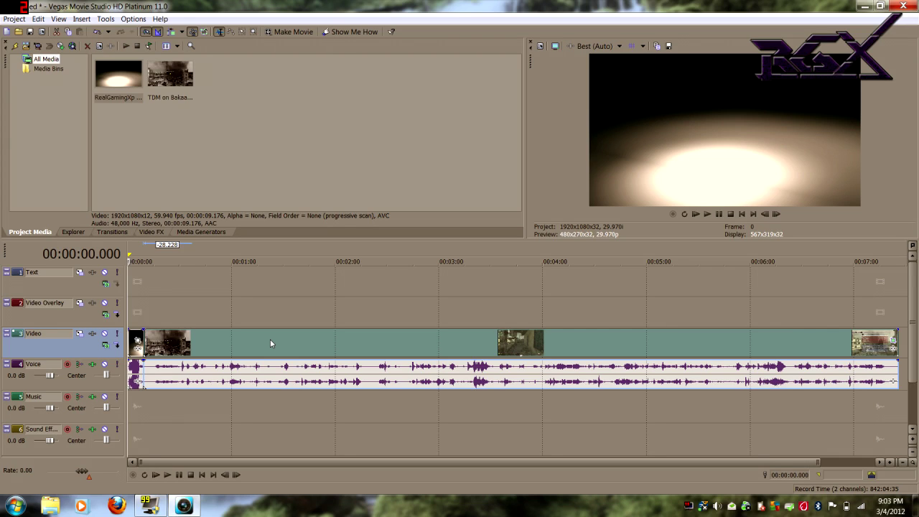
click(200, 334)
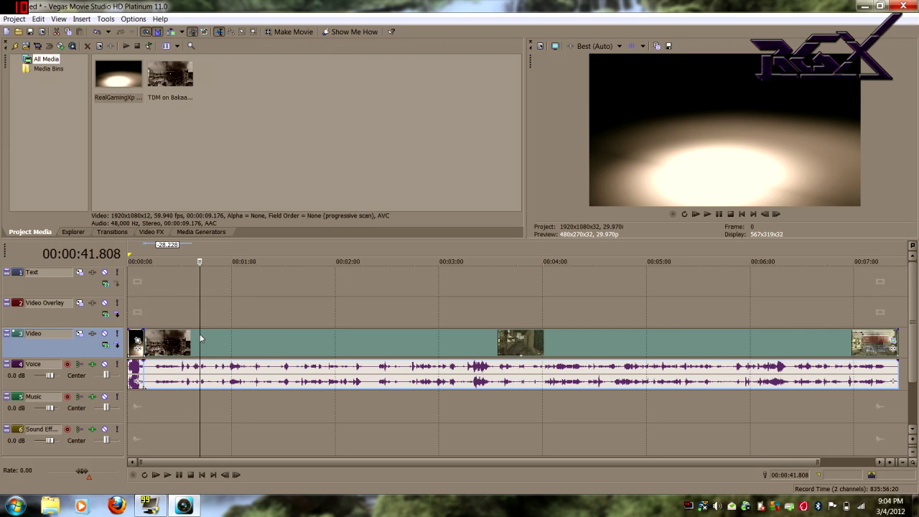
click(133, 340)
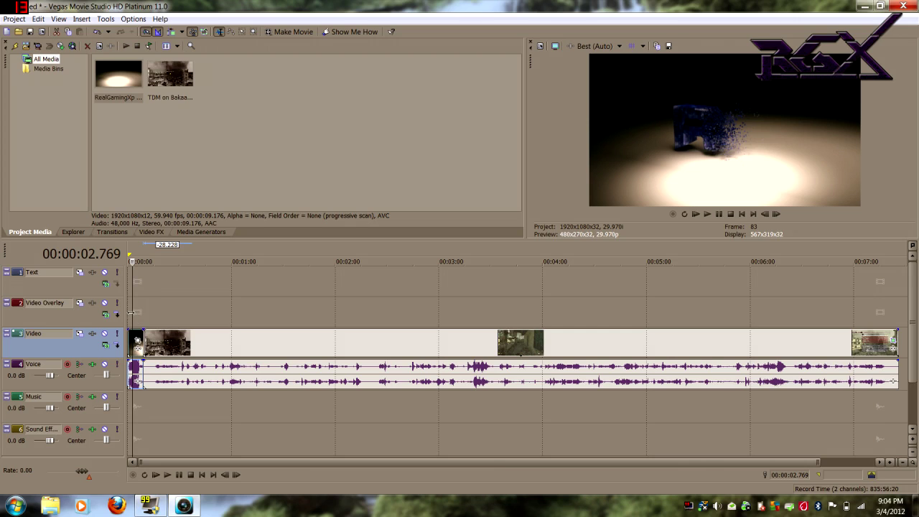
click(129, 312)
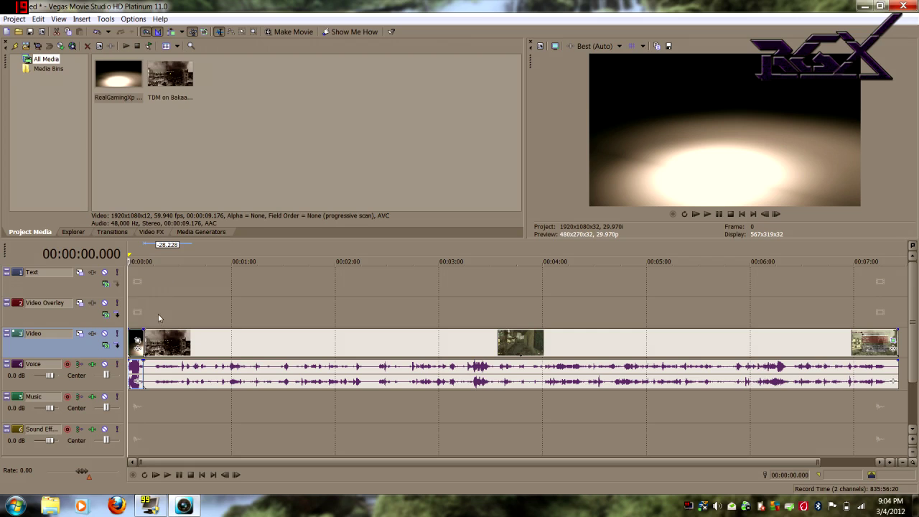
click(213, 348)
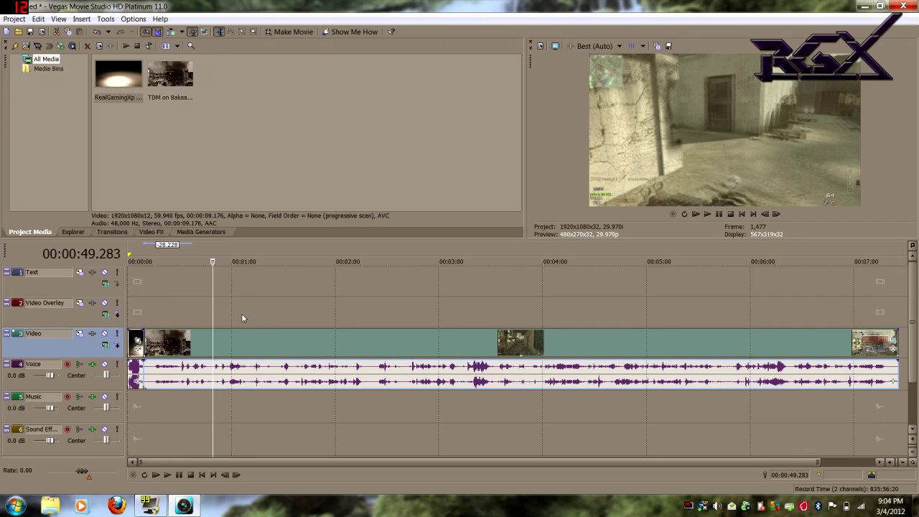
Insert the image rgx watermarknew from the RGX folder on the Video Overlay track at 00:00:09.176, where the intro ends.
click(152, 306)
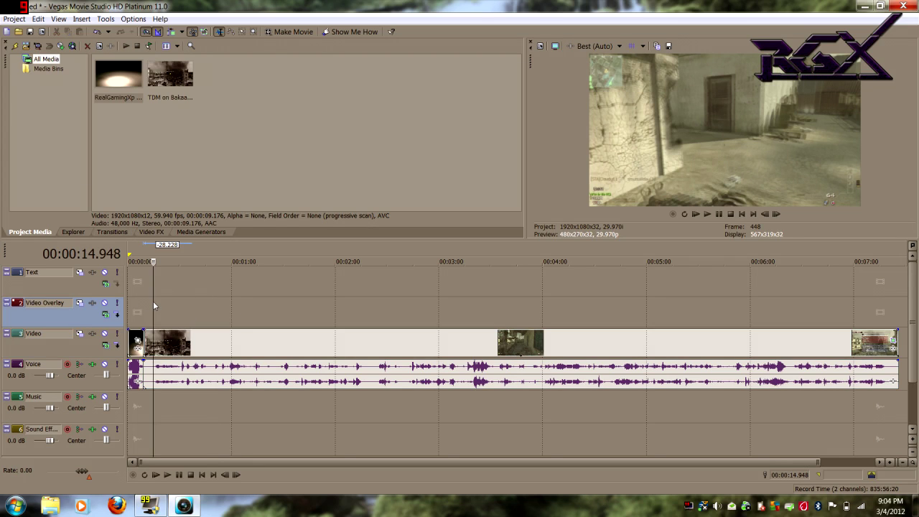
click(146, 306)
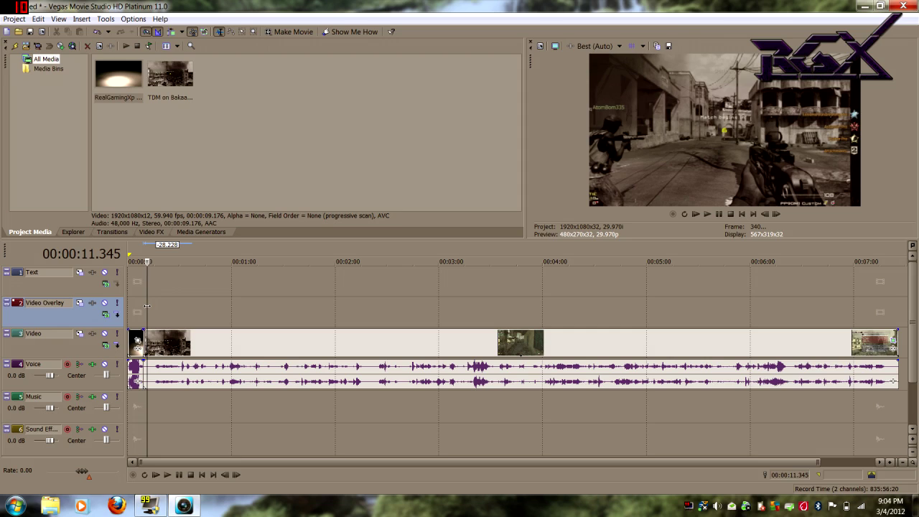
click(144, 305)
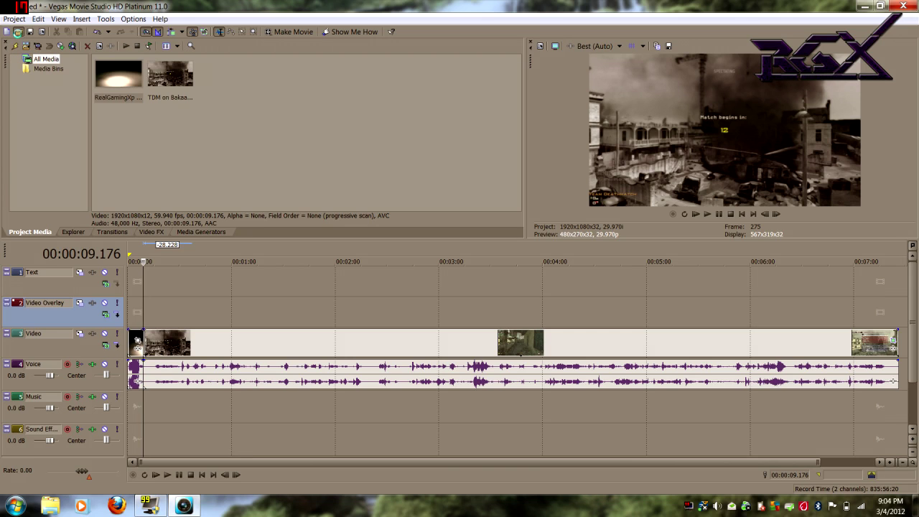
click(17, 33)
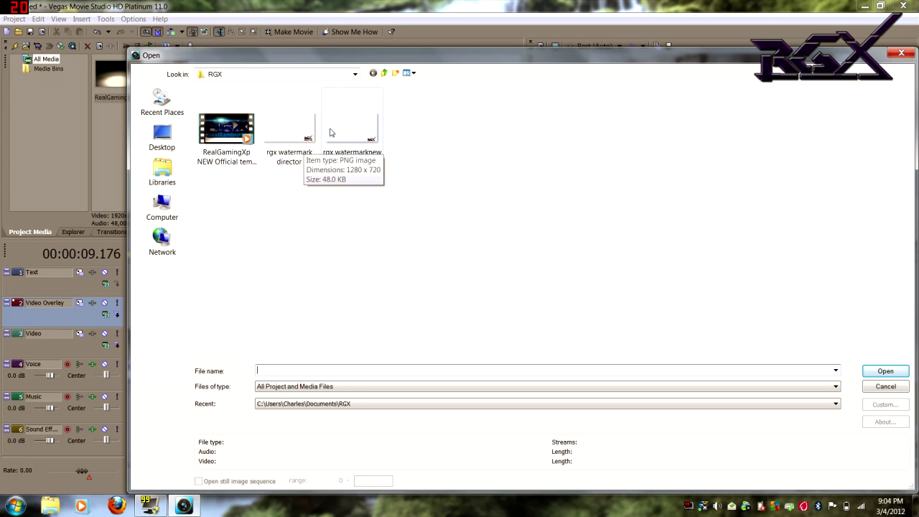
click(351, 130)
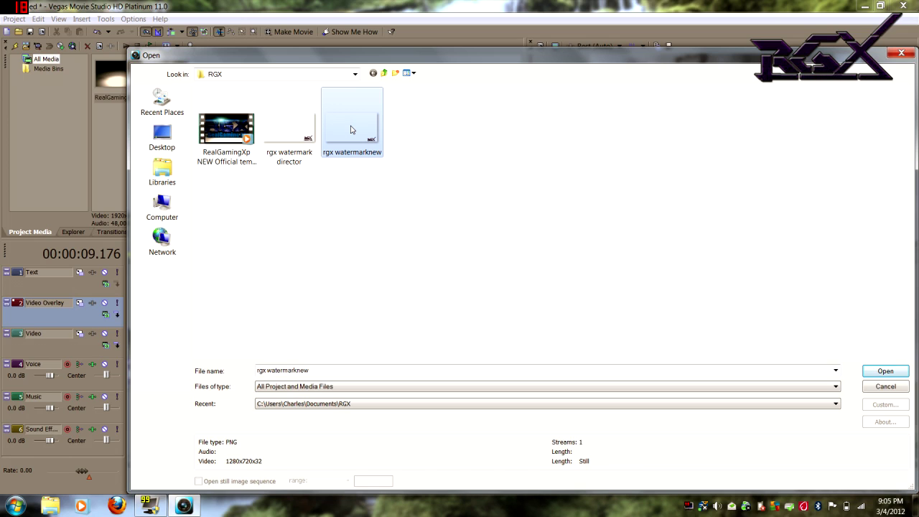
double_click(351, 130)
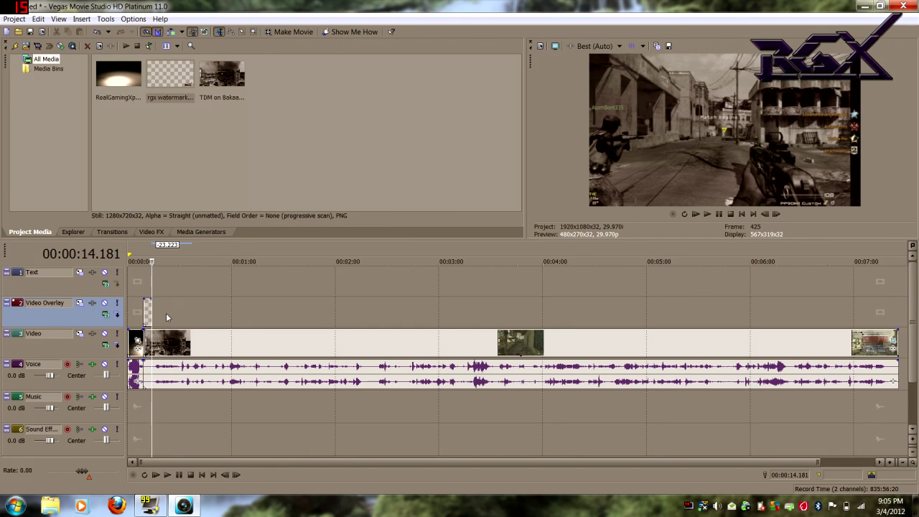
Check the watermark in the preview, and extend it along the Video Overlay track to the end of the gameplay clip.
click(148, 400)
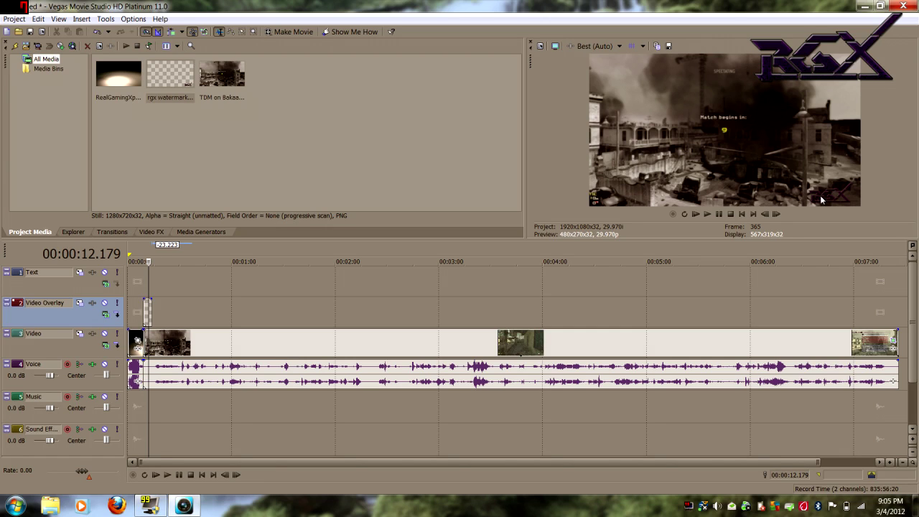
click(164, 314)
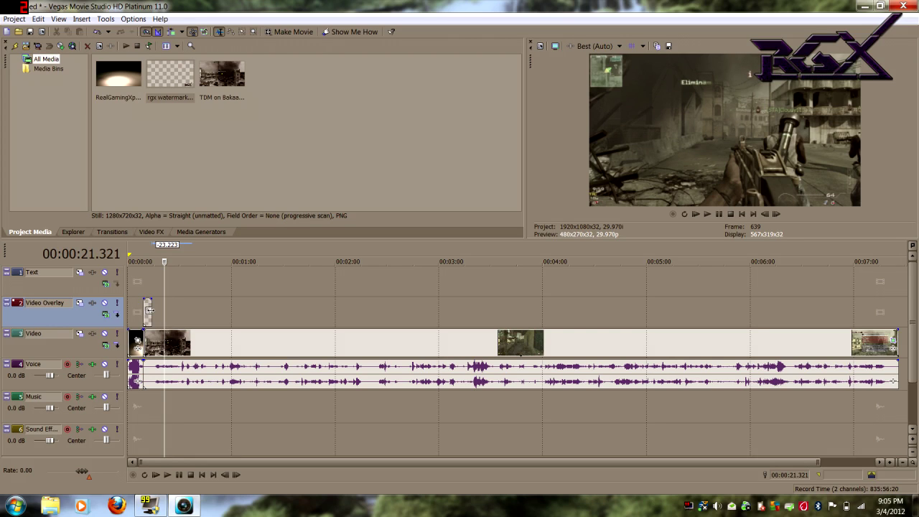
click(150, 310)
drag(149, 310, 895, 311)
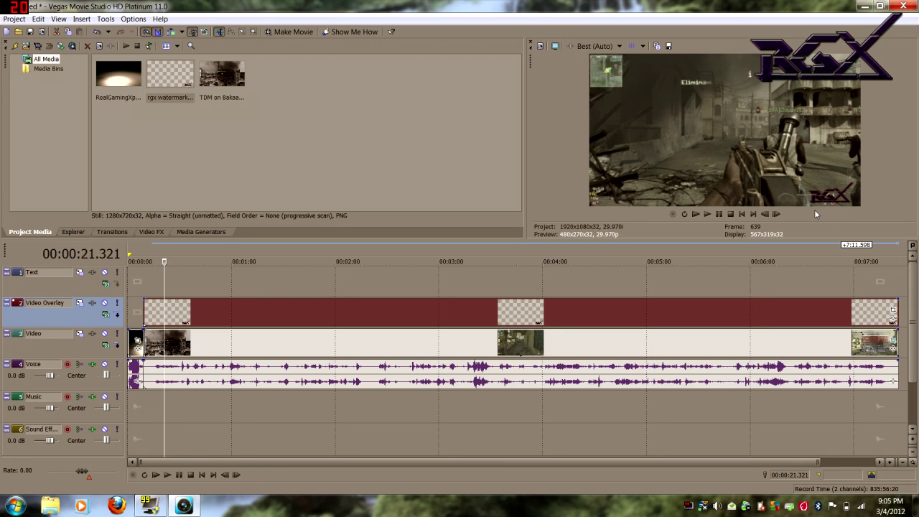
In the watermark's Event Pan/Crop, shift the crop frame down to about X center 614 and Y center 951.
click(172, 308)
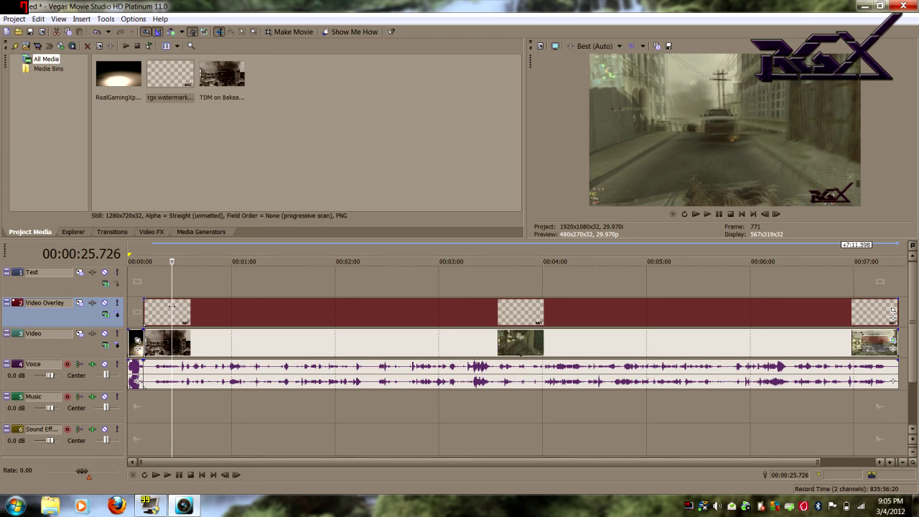
right_click(163, 314)
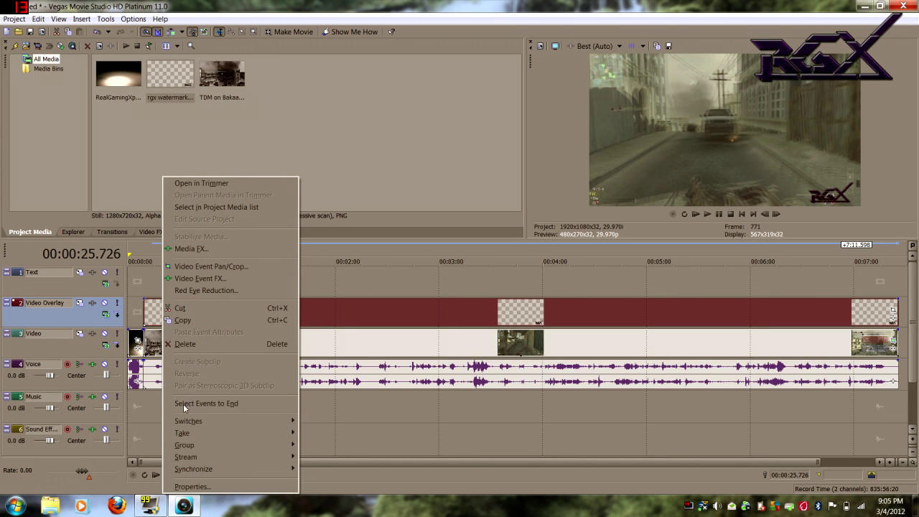
click(213, 267)
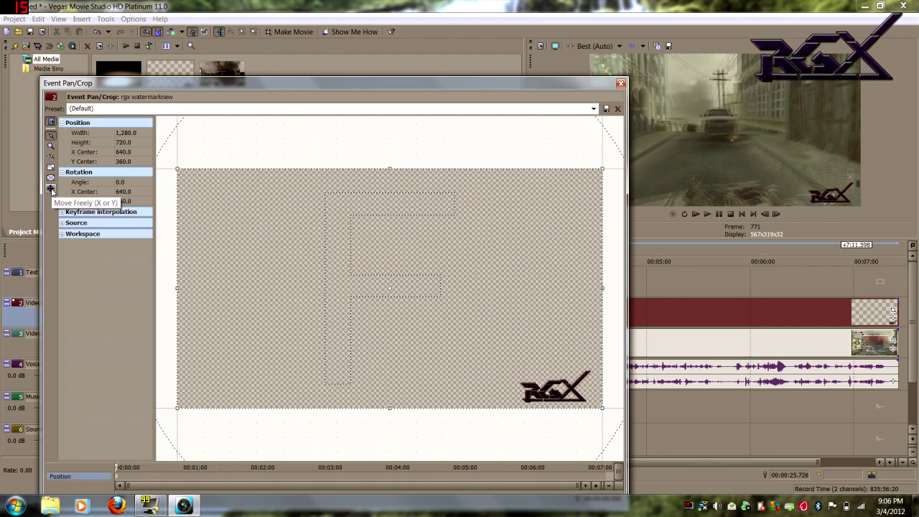
click(51, 190)
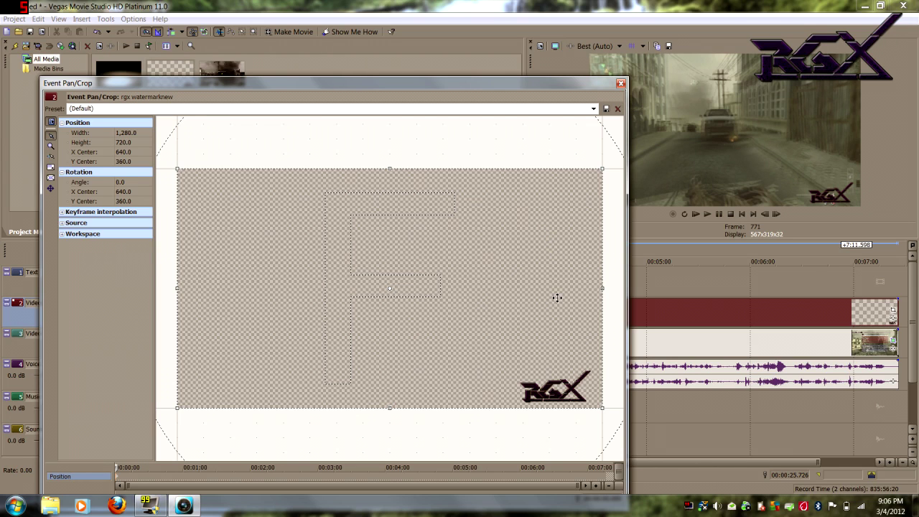
drag(555, 337, 555, 514)
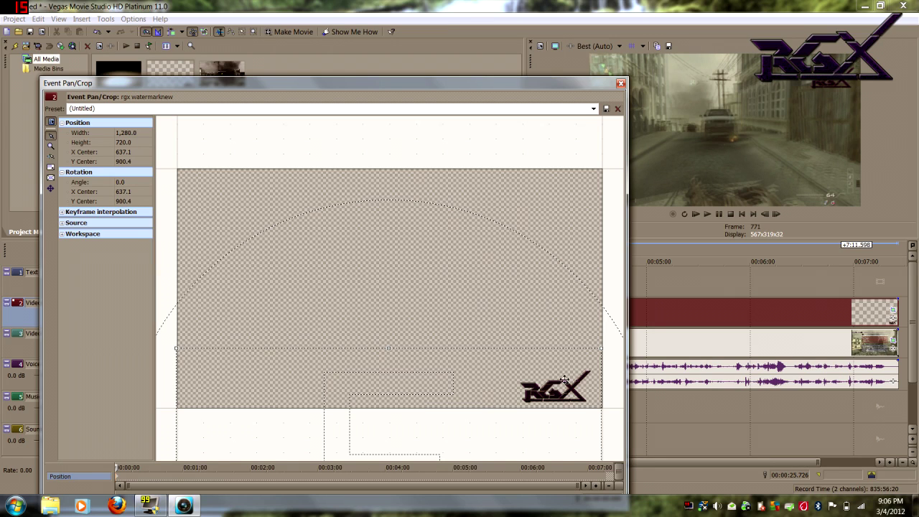
drag(565, 372, 557, 385)
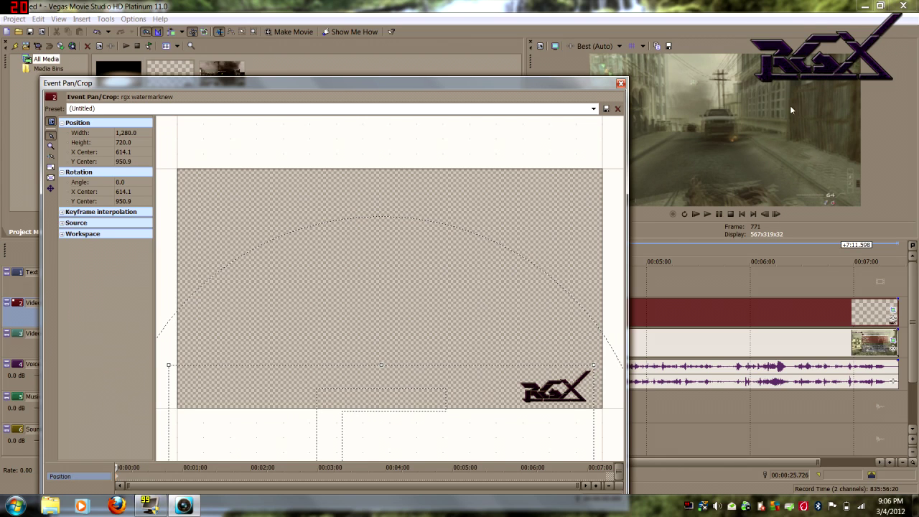
Name the watermark's pan/crop preset "new watermark" and close the Event Pan/Crop window.
click(593, 109)
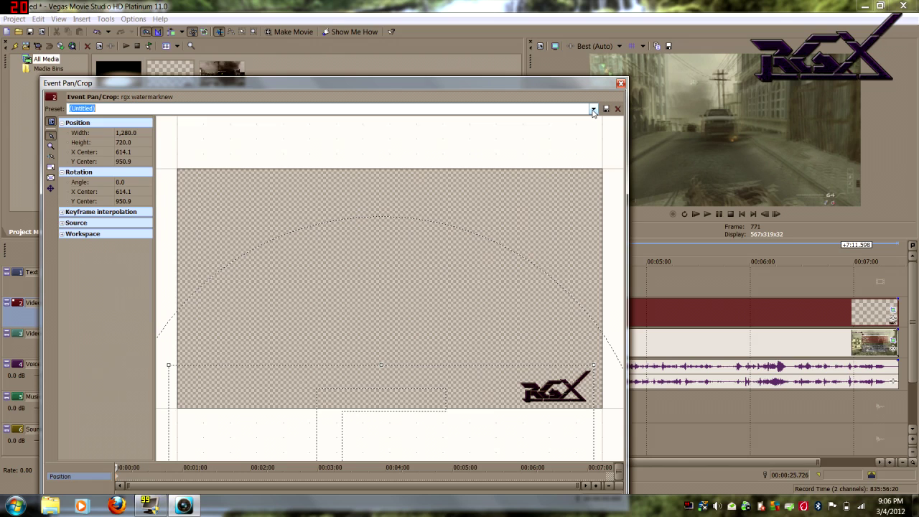
click(303, 112)
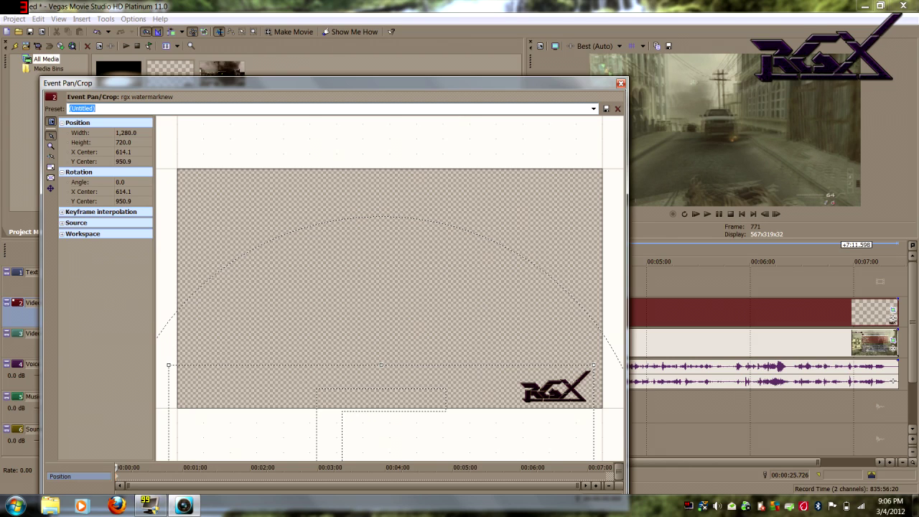
text(new watermark)
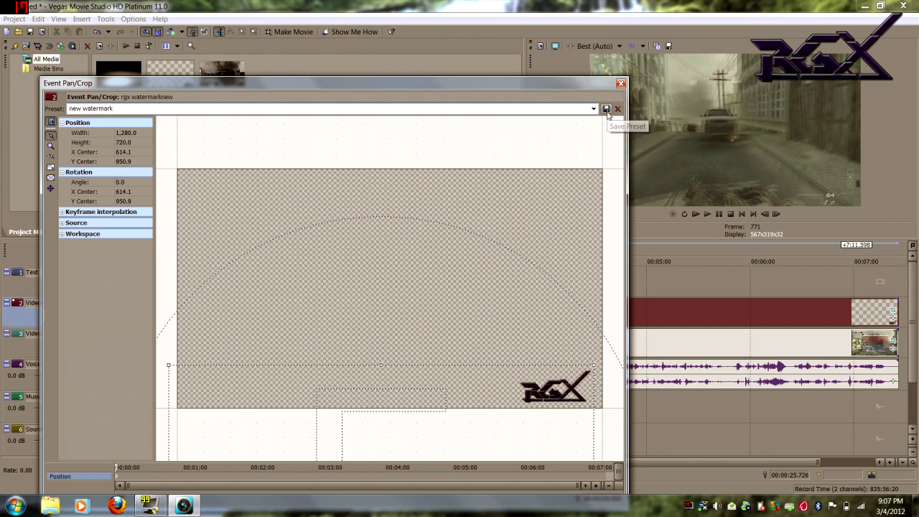
click(621, 85)
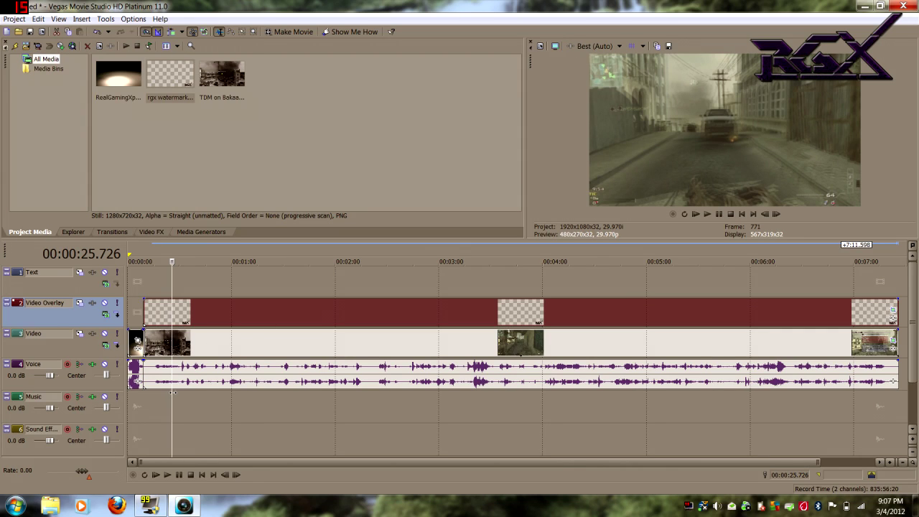
Scrub through the early gameplay section to check the repositioned watermark in the preview.
drag(174, 400, 254, 398)
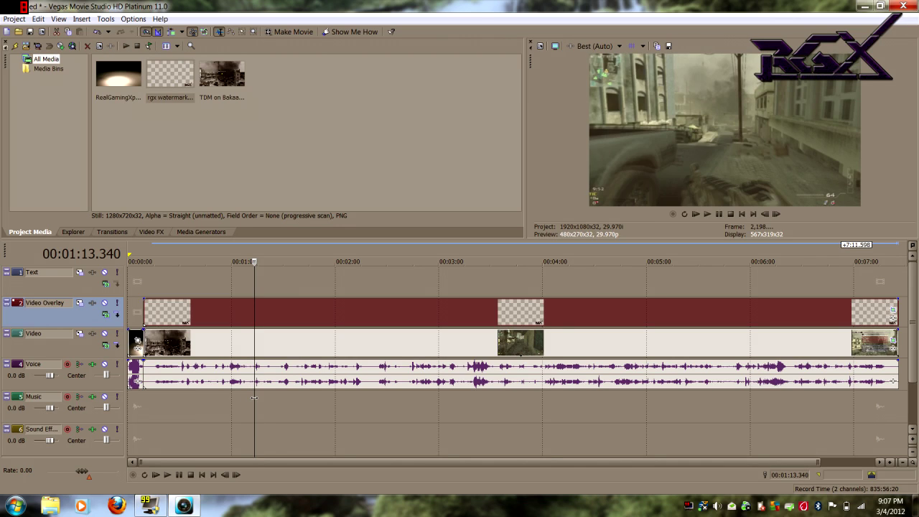
click(171, 392)
drag(171, 391, 157, 390)
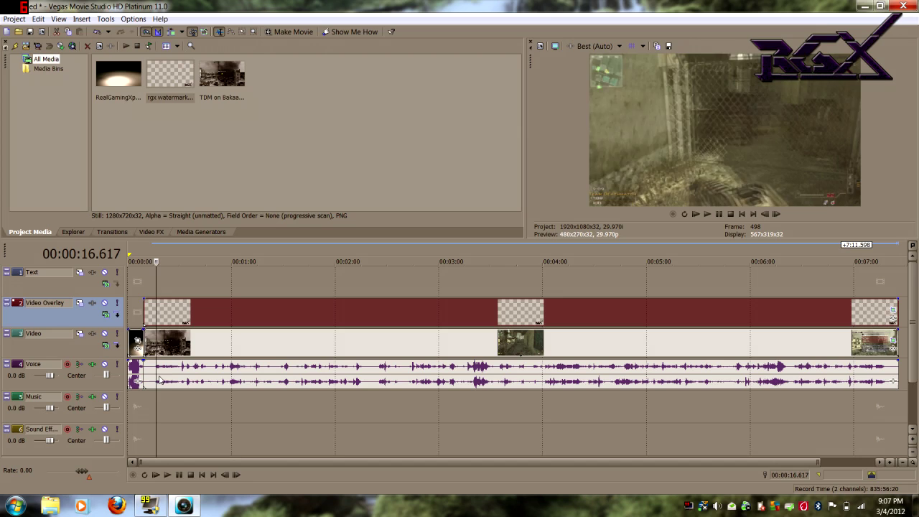
In the watermark's properties, keep Maintain aspect ratio on and select Disable resample.
right_click(176, 319)
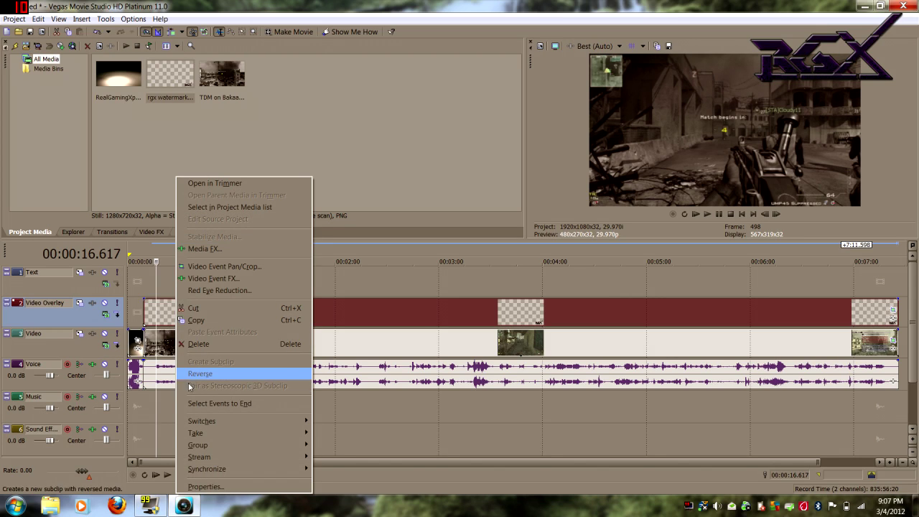
click(193, 487)
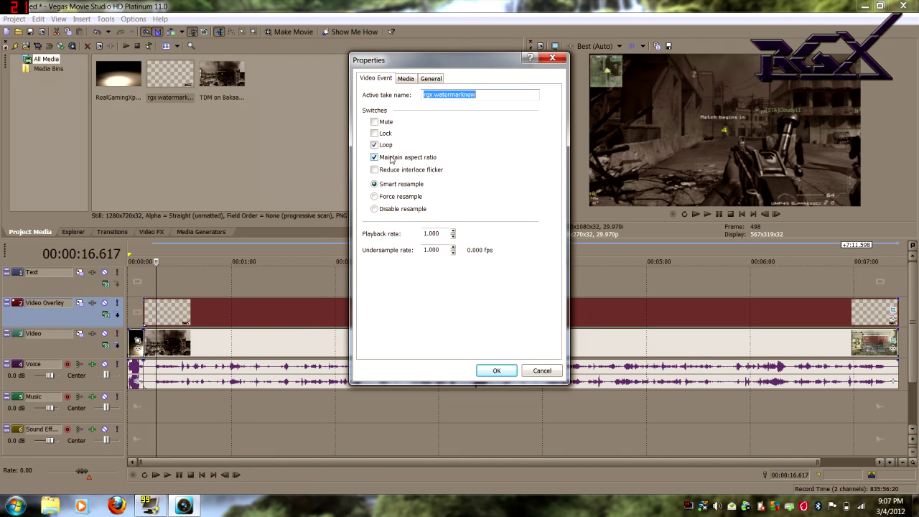
click(374, 157)
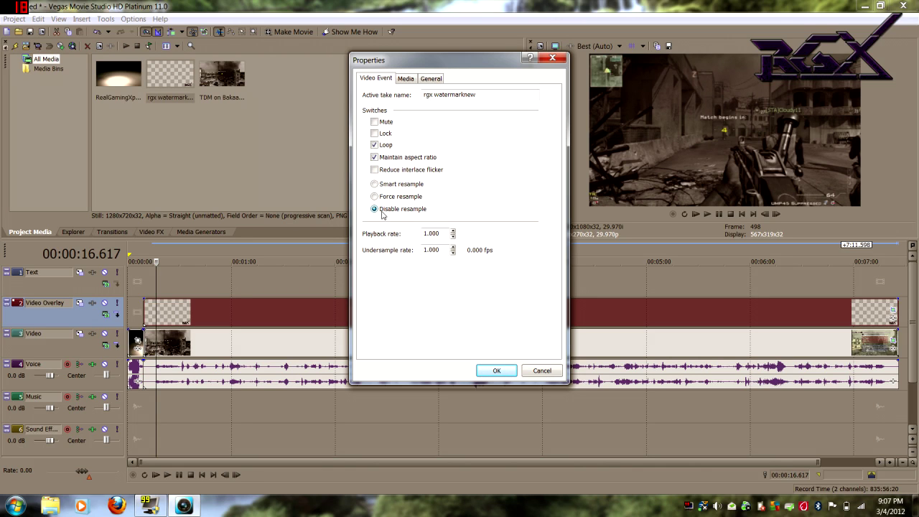
click(496, 369)
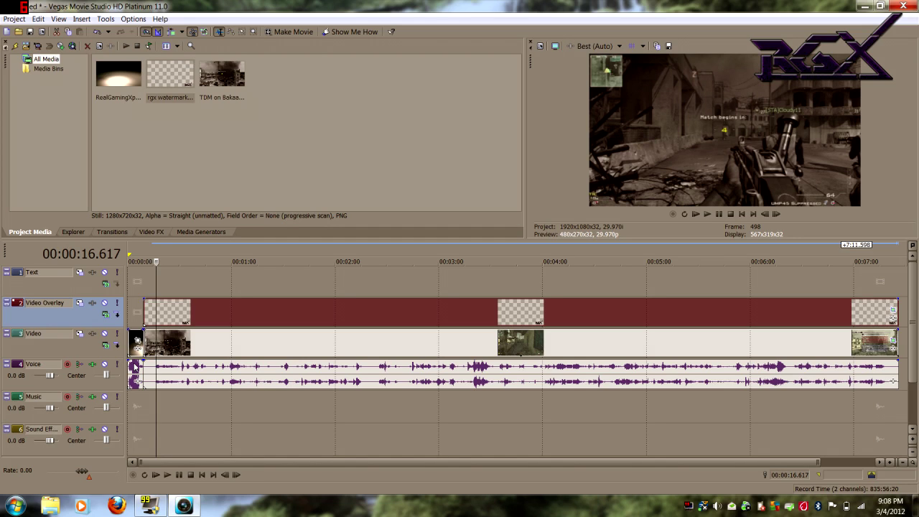
Move the intro's audio from the Voice track to the Music track and place the cursor at the intro's end.
click(135, 380)
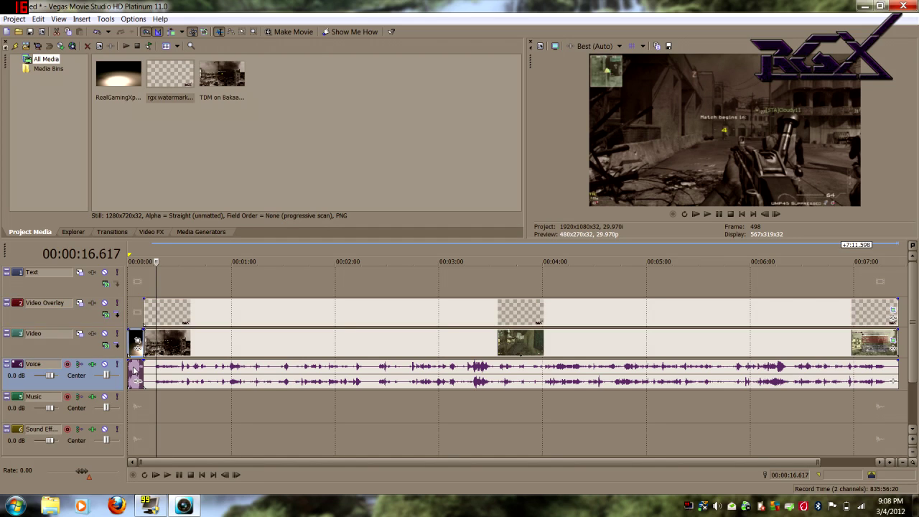
drag(135, 381, 135, 399)
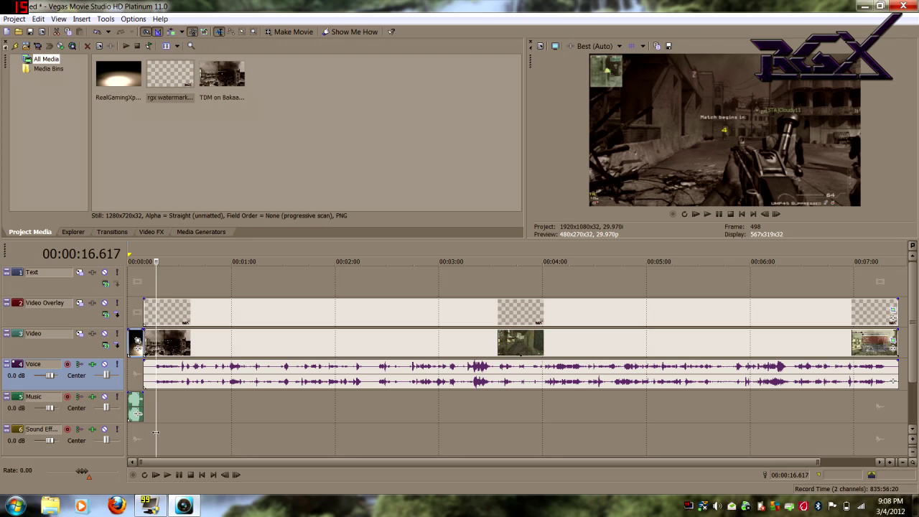
drag(156, 427, 143, 425)
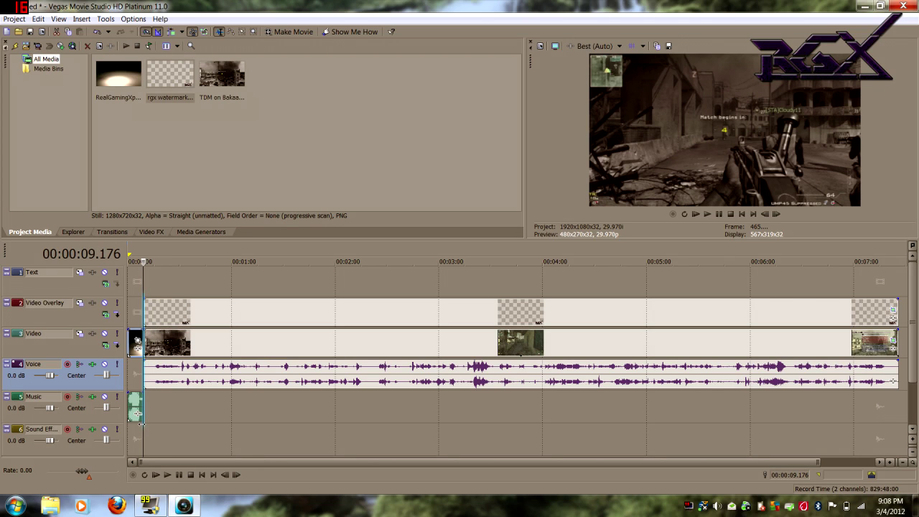
click(20, 32)
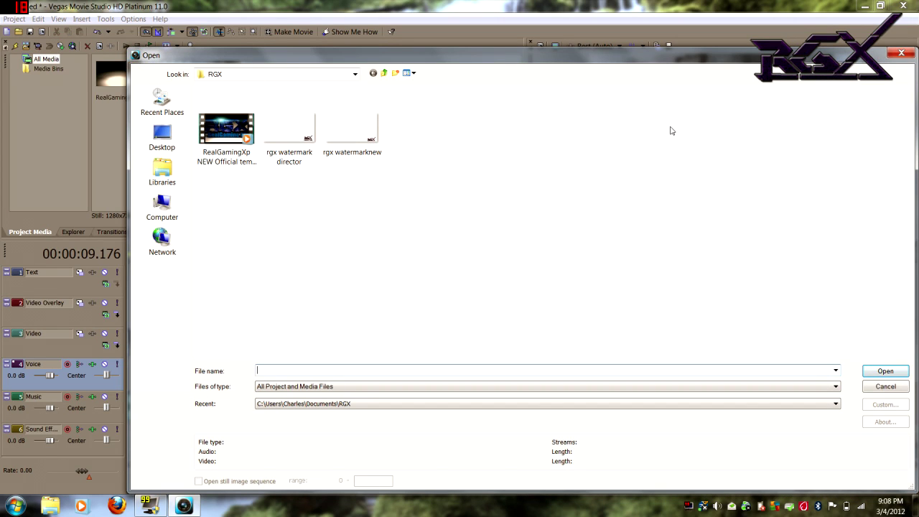
click(900, 53)
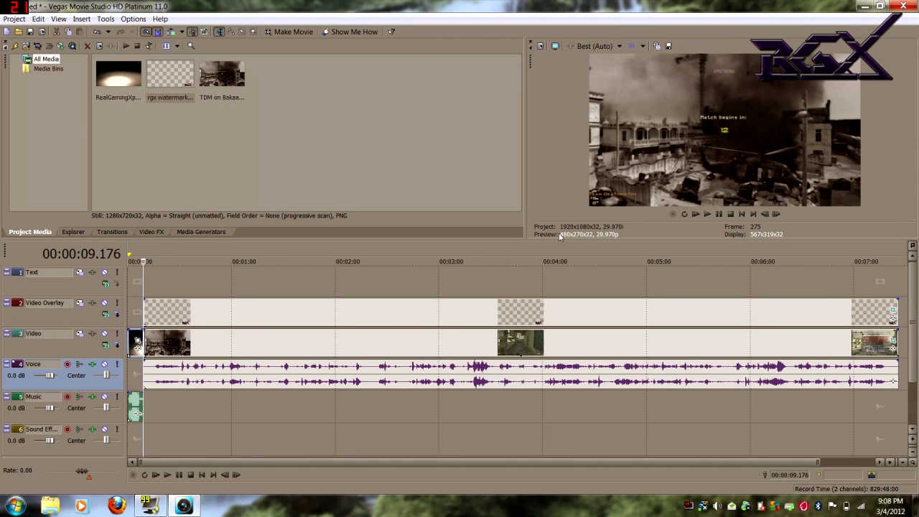
click(140, 433)
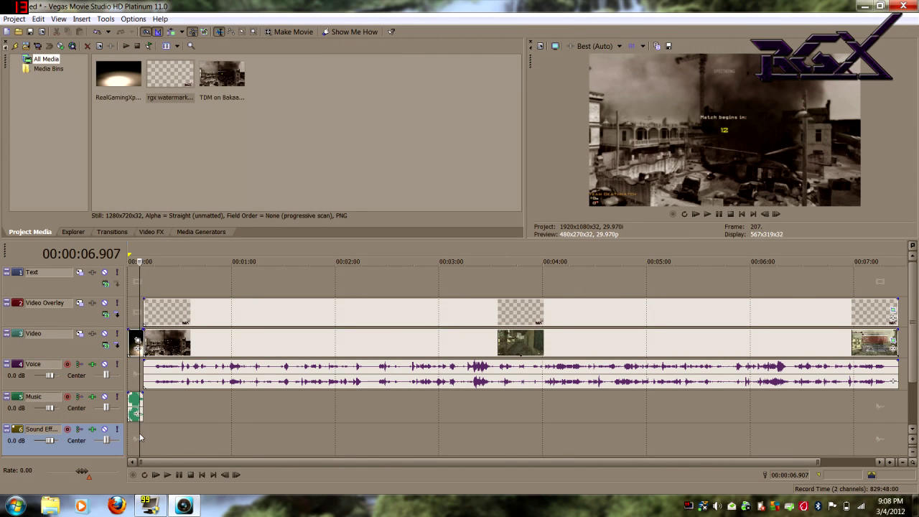
click(144, 433)
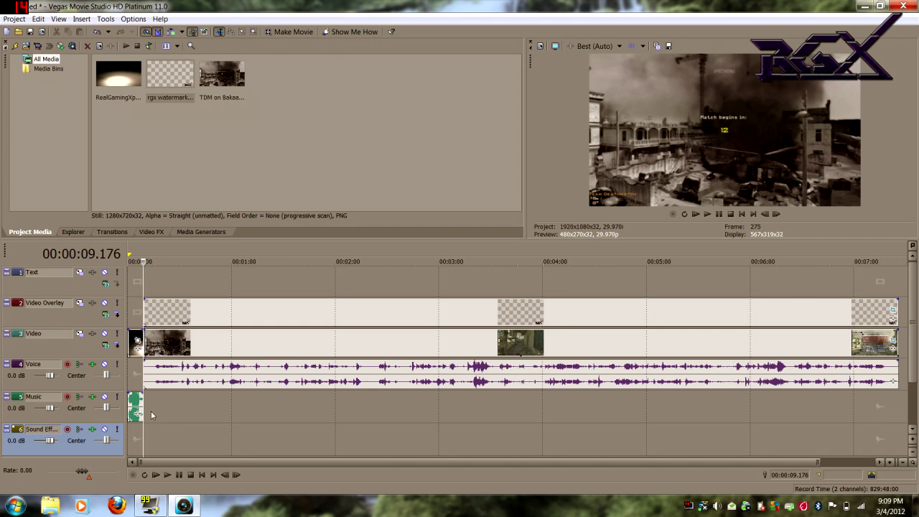
click(151, 415)
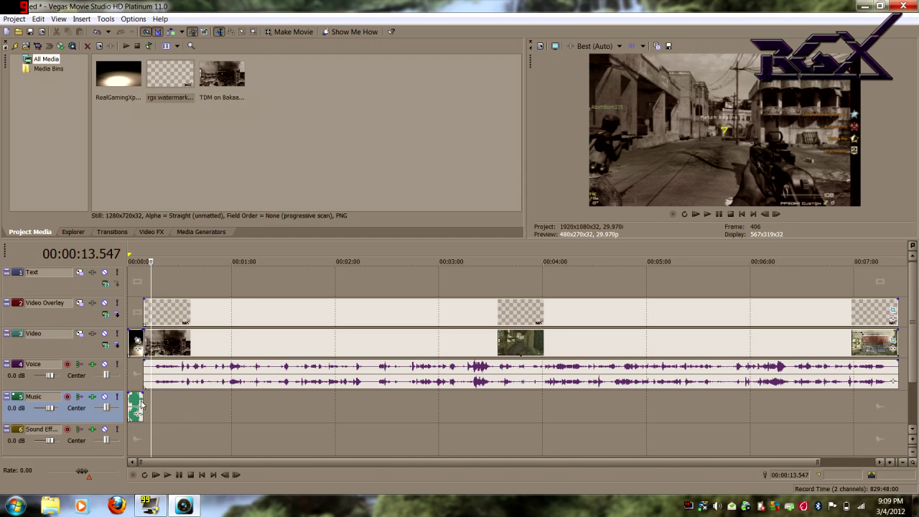
click(159, 404)
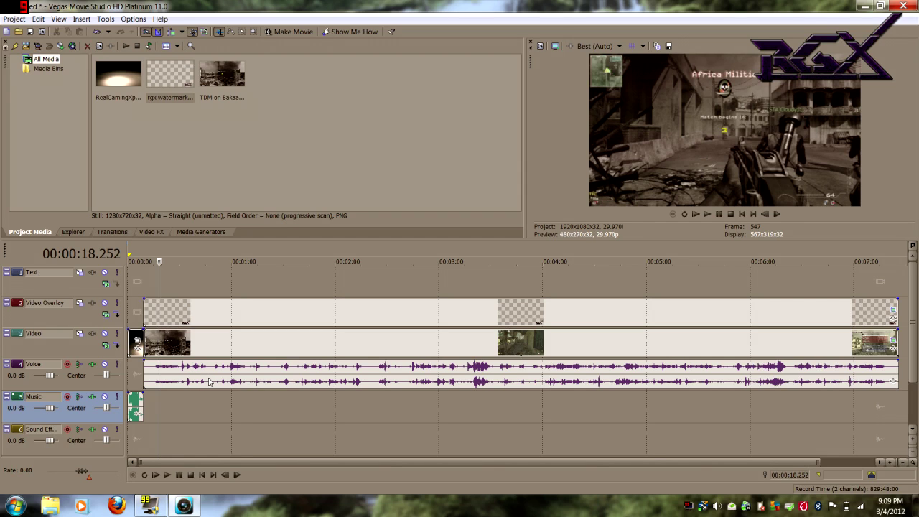
click(168, 409)
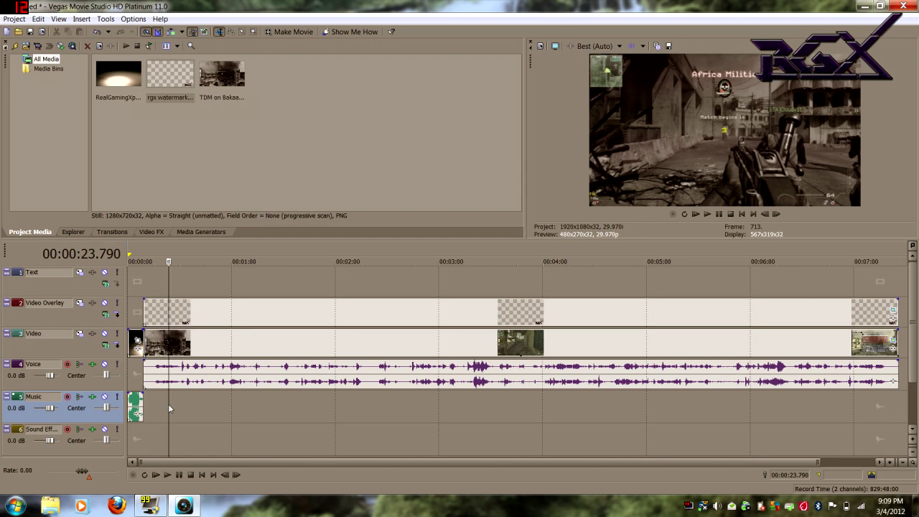
click(155, 408)
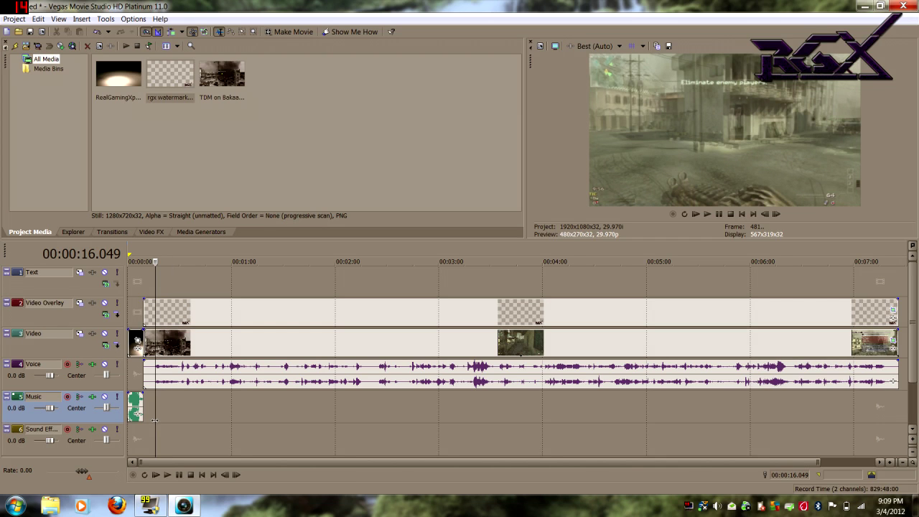
double_click(165, 408)
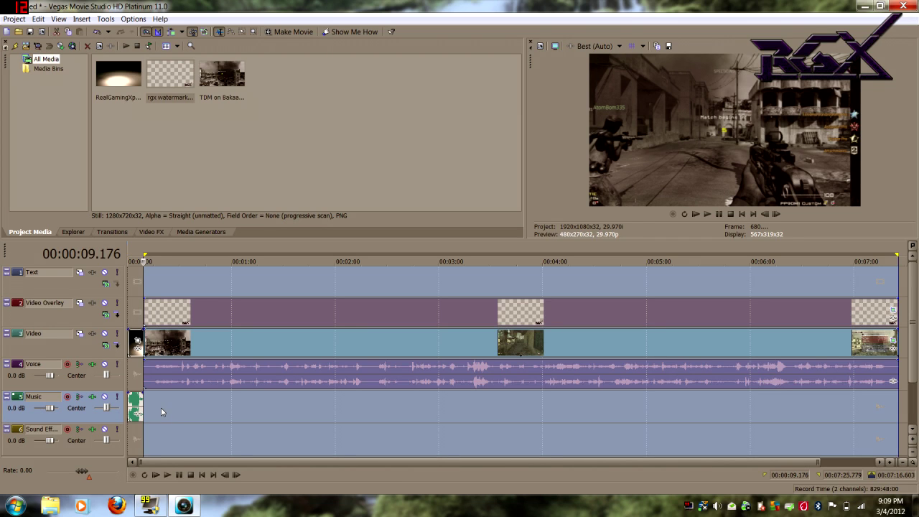
click(161, 410)
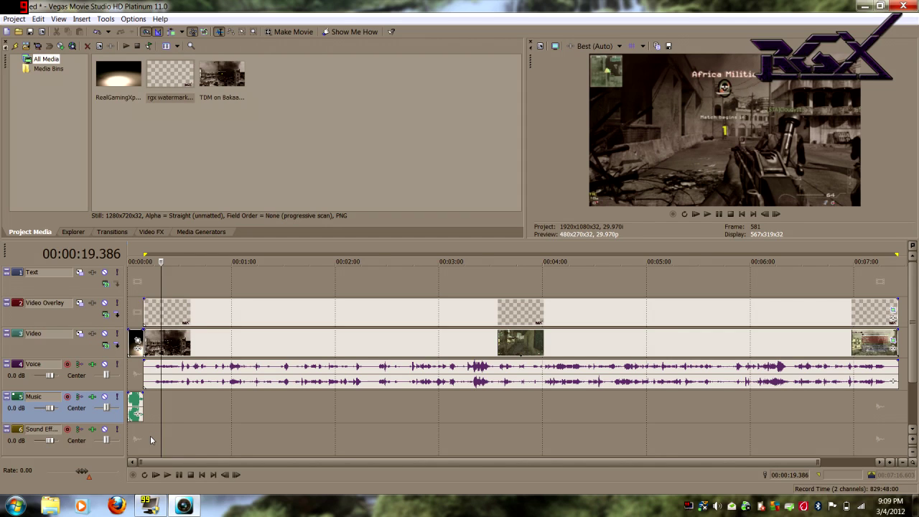
click(150, 439)
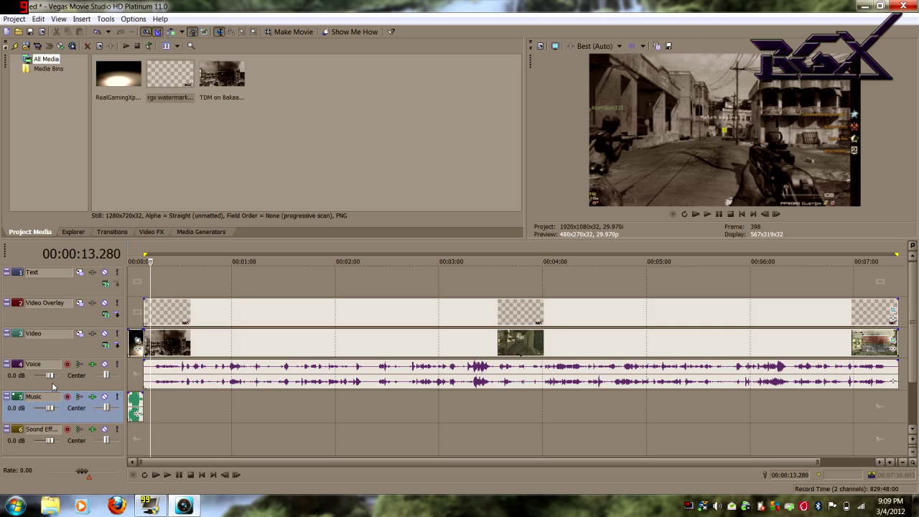
Play the project from the start, setting the Music track's volume to -13.1 dB and the Voice track's to 1.9 dB.
click(130, 452)
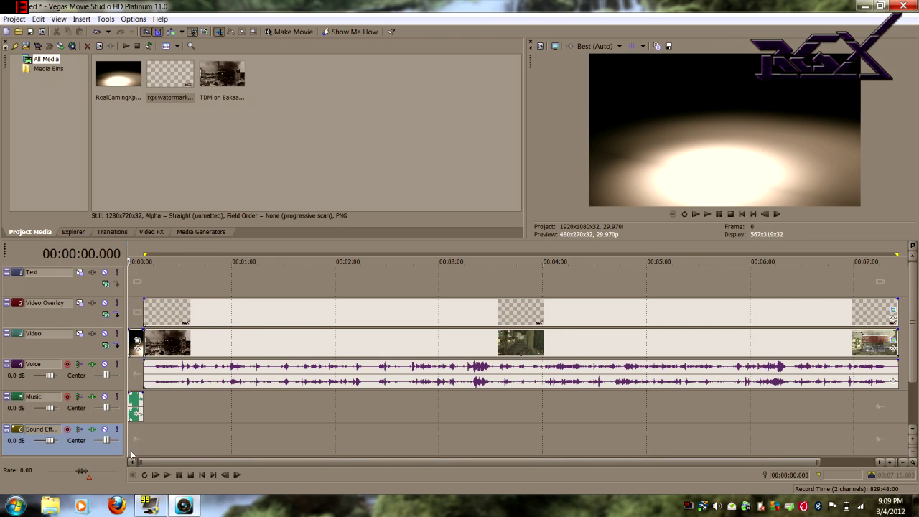
click(168, 475)
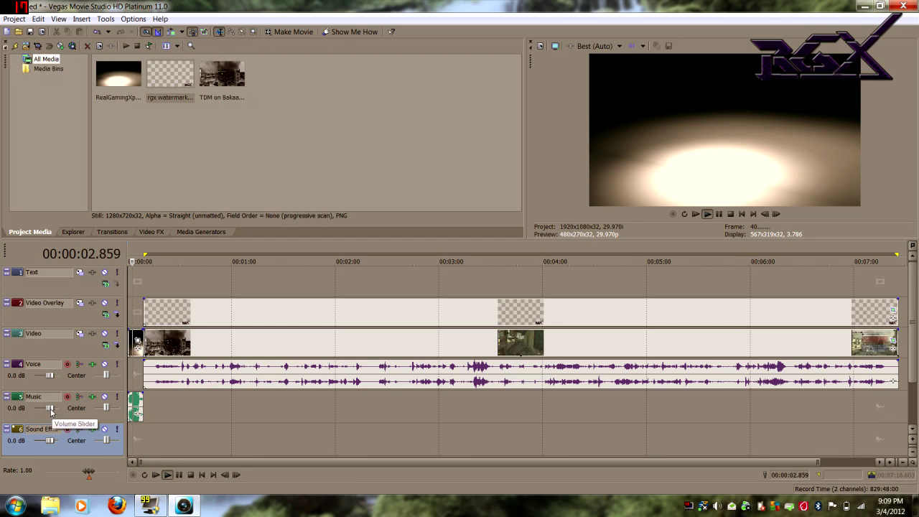
drag(49, 409, 41, 409)
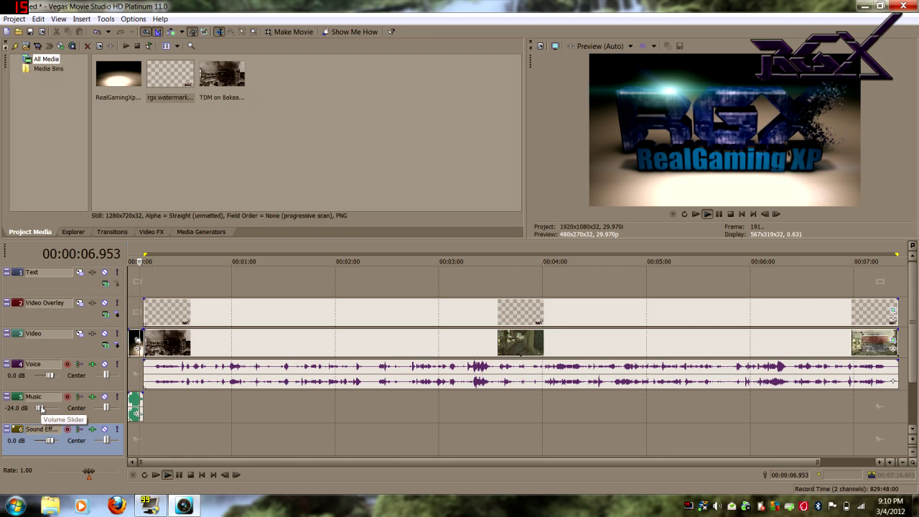
drag(41, 409, 43, 410)
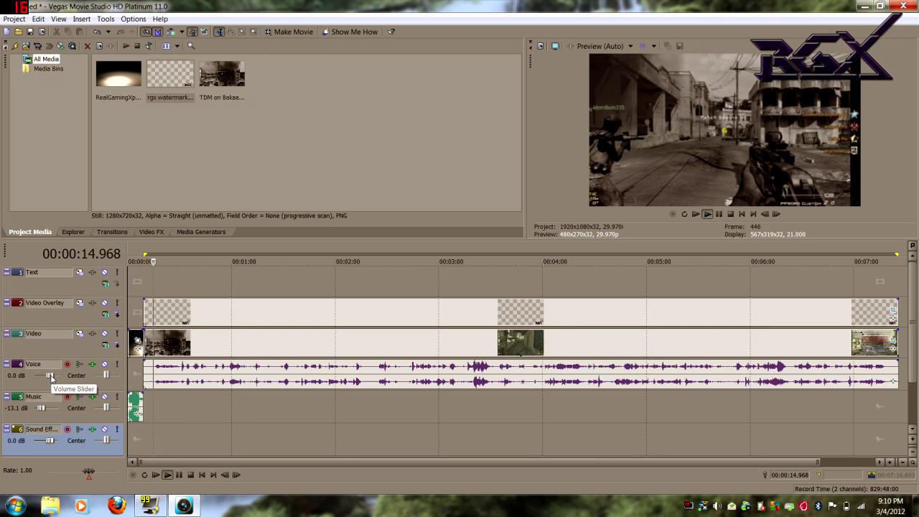
drag(51, 378, 52, 378)
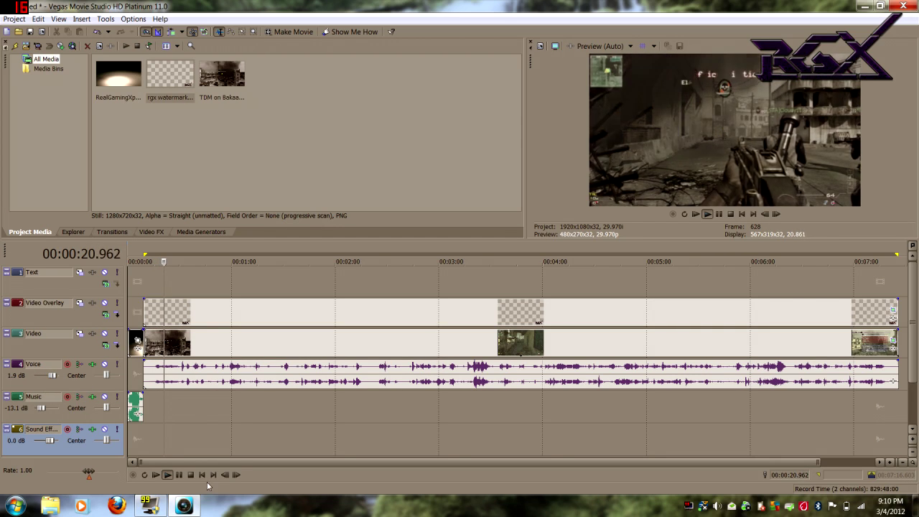
click(180, 475)
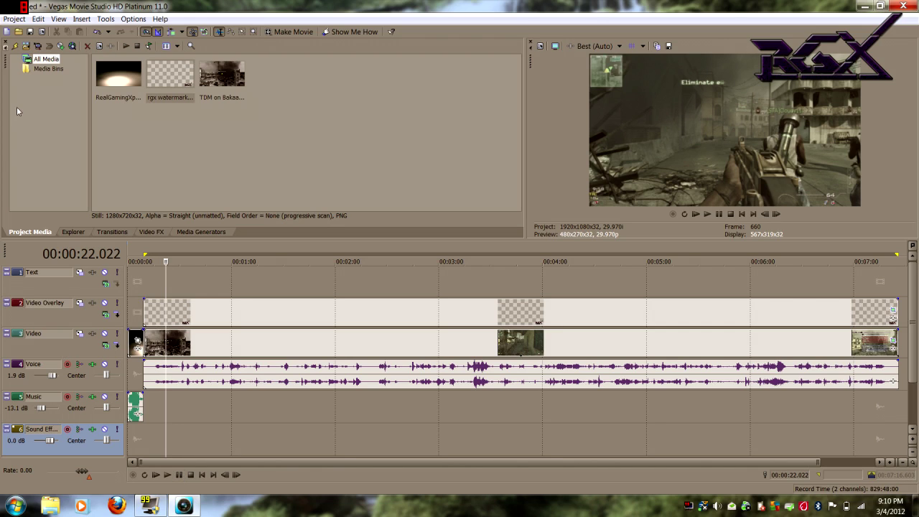
Open the Render As settings and select the Internet 1280x720-30p render template.
click(13, 21)
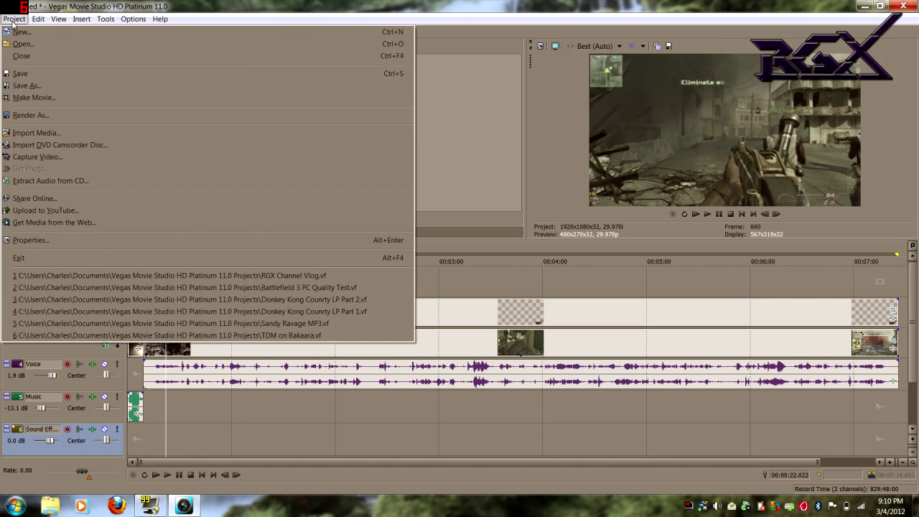
click(31, 117)
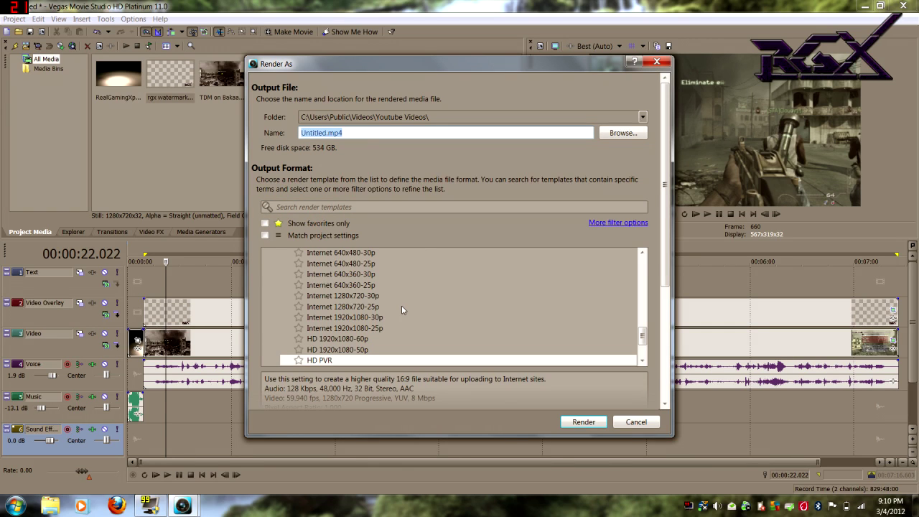
click(364, 297)
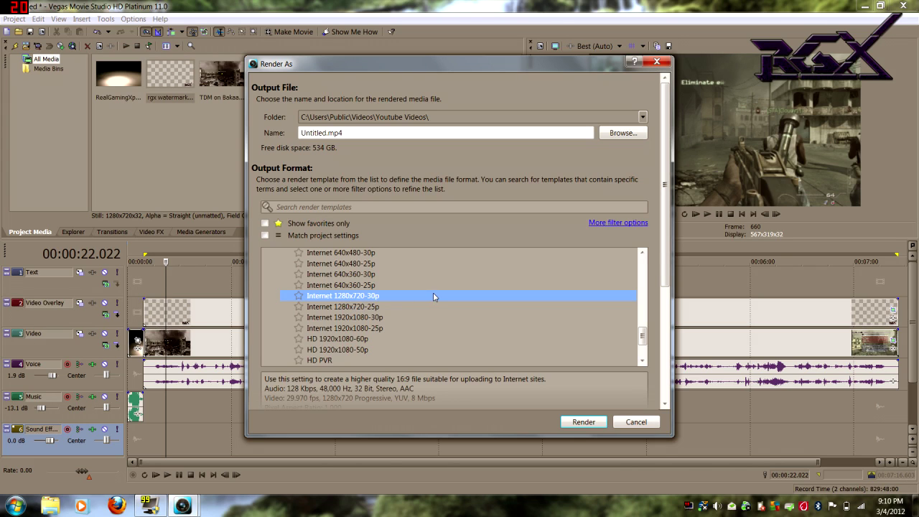
scroll(456, 289, down, 5)
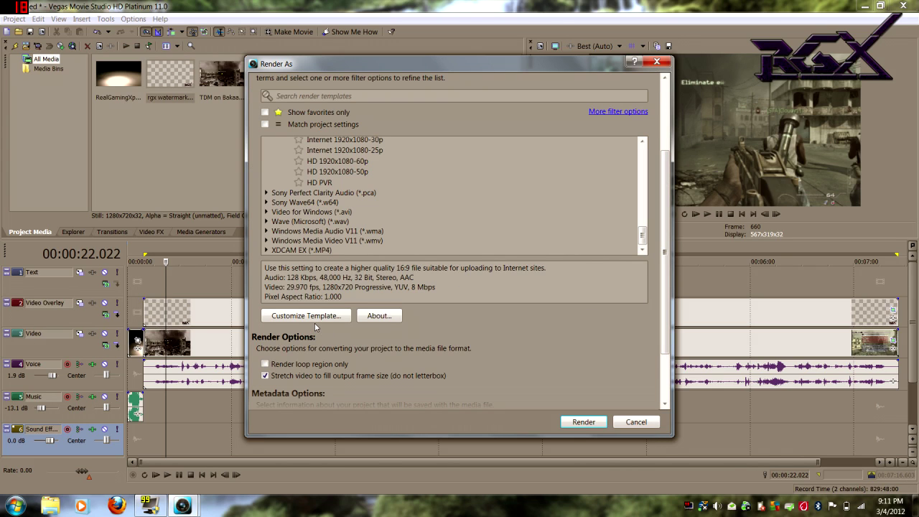
click(359, 140)
click(642, 142)
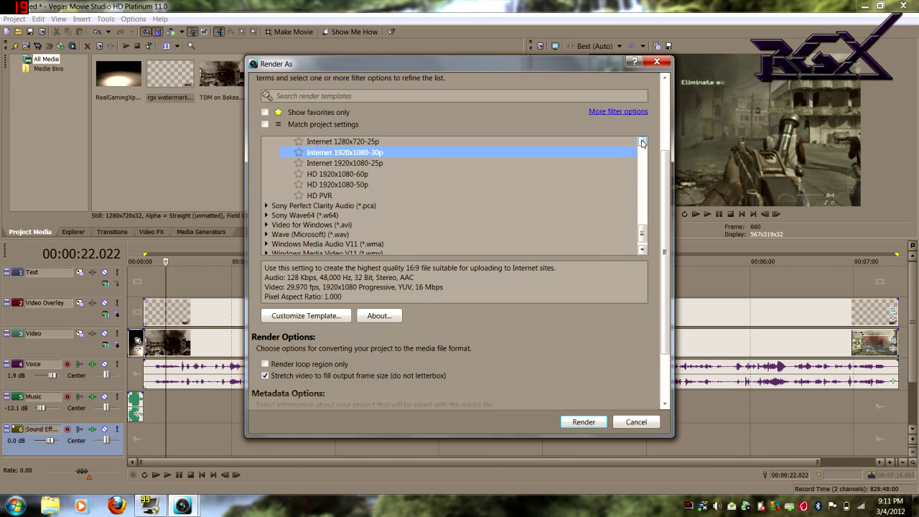
click(642, 141)
click(642, 141)
click(369, 152)
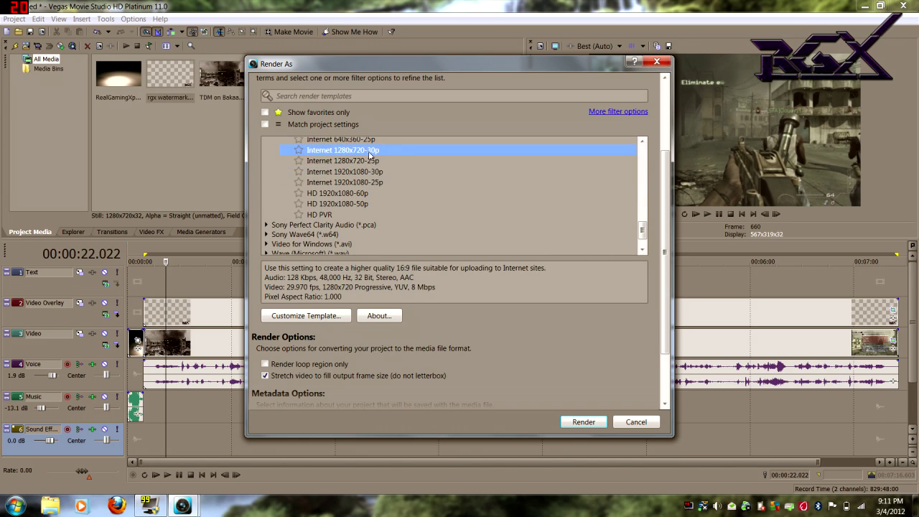
Customize the selected render template and rename it "Render".
click(297, 317)
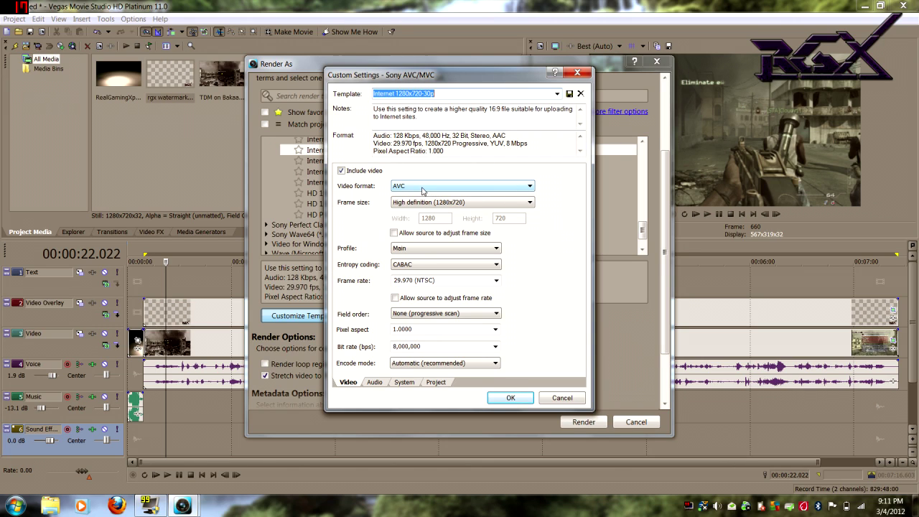
click(435, 93)
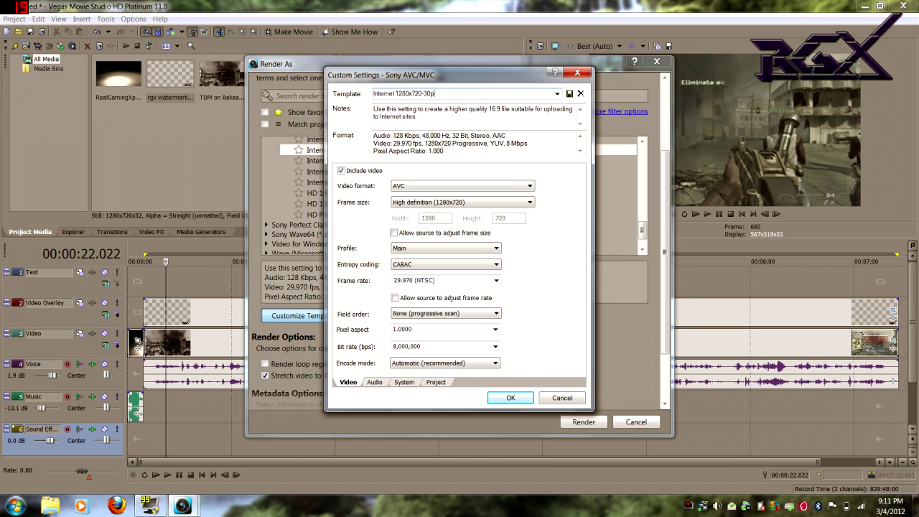
key(BackSpace)
key(BackSpace)
key(BackSpace)
key(BackSpace)
key(BackSpace)
key(BackSpace)
key(BackSpace)
key(BackSpace)
key(BackSpace)
key(BackSpace)
key(BackSpace)
key(BackSpace)
key(BackSpace)
key(BackSpace)
key(BackSpace)
key(BackSpace)
key(BackSpace)
key(BackSpace)
key(BackSpace)
key(BackSpace)
text(Render)
Set the template's frame rate to 59.940 (Double NTSC) and keep the field order at None (progressive scan).
click(495, 280)
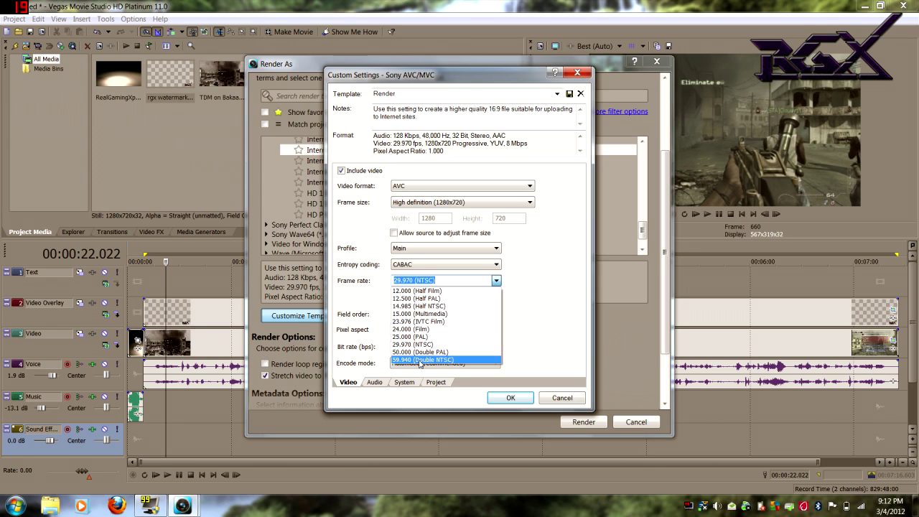
click(421, 360)
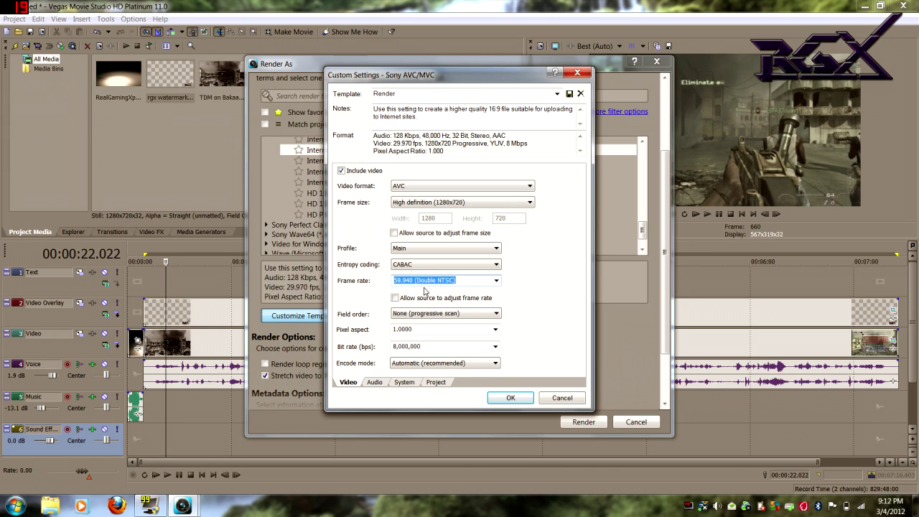
click(425, 314)
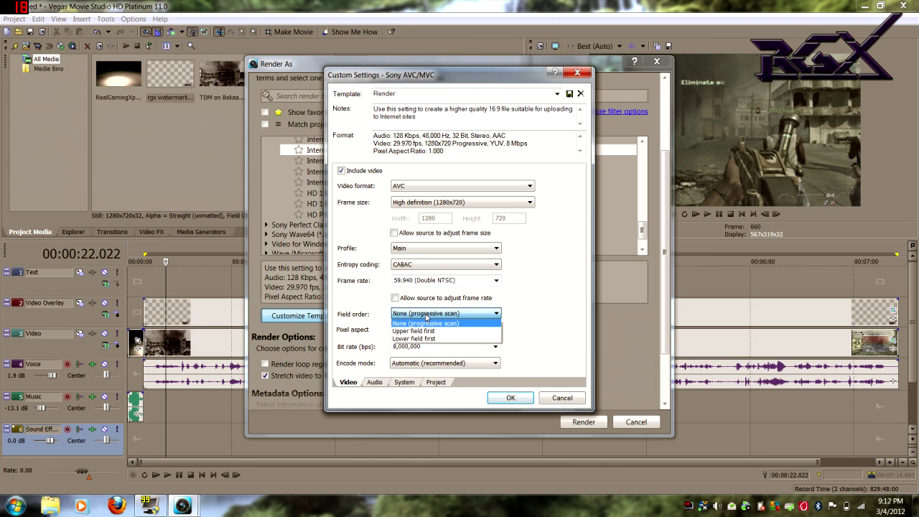
click(426, 317)
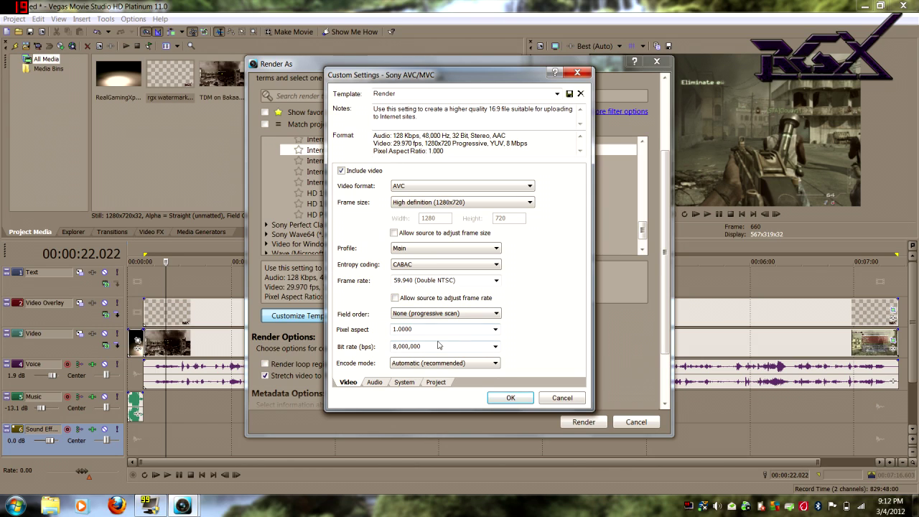
Review the template's audio and system settings, set its video rendering quality to Best, and apply the custom settings.
click(373, 382)
click(404, 382)
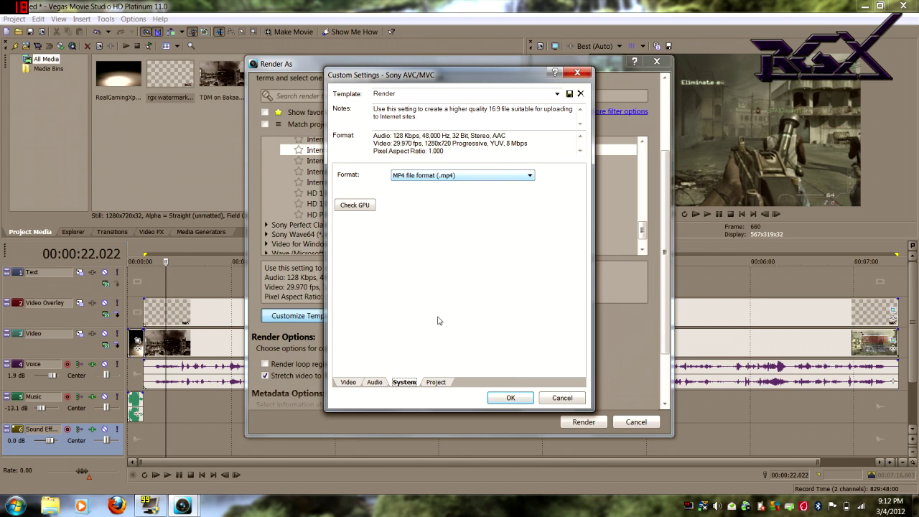
click(435, 382)
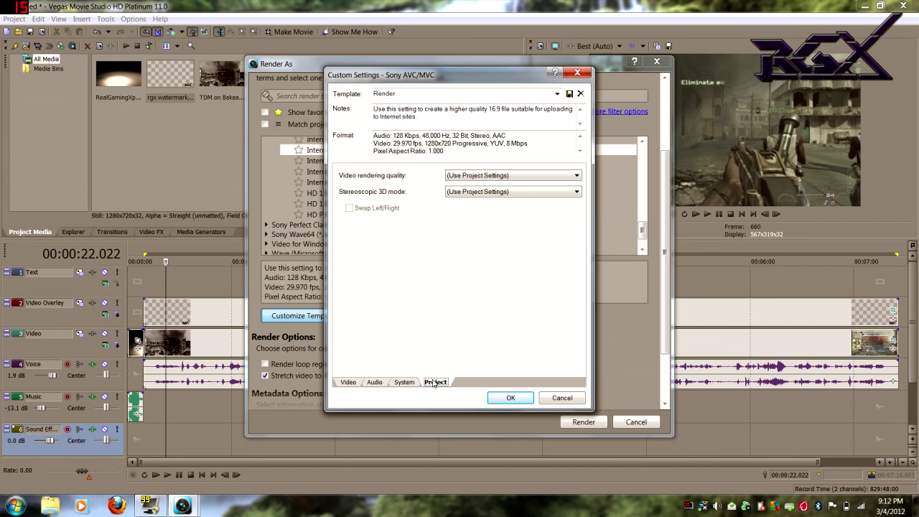
click(530, 179)
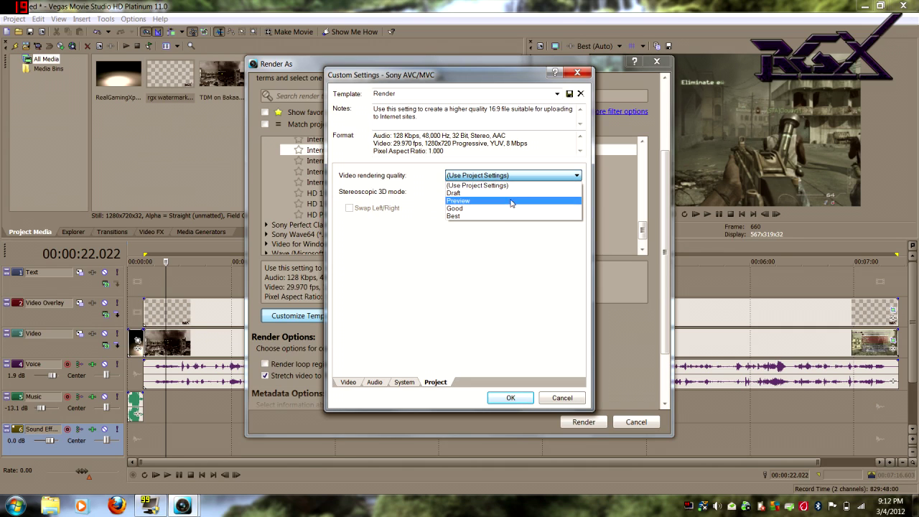
click(504, 217)
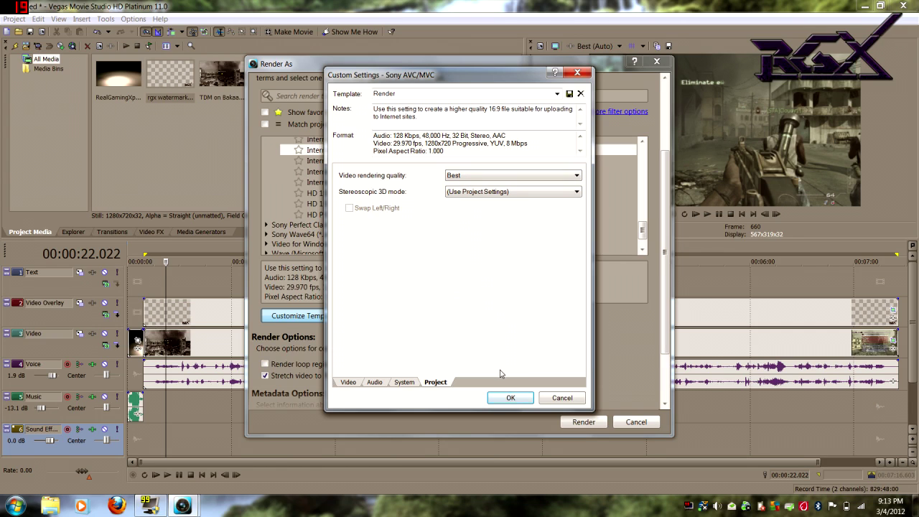
click(511, 398)
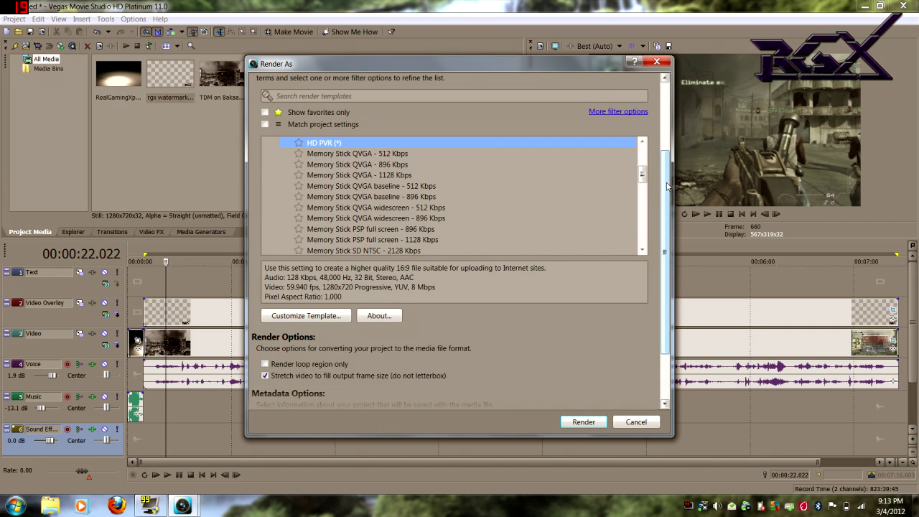
Replace the output file's name with "Test" in the render settings.
scroll(666, 185, up, 5)
scroll(265, 308, down, 8)
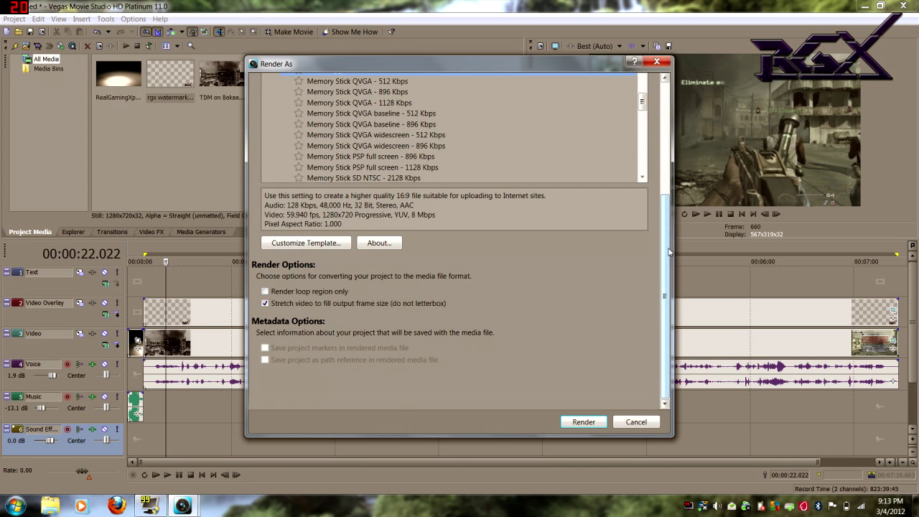
scroll(668, 147, up, 5)
scroll(668, 146, up, 1)
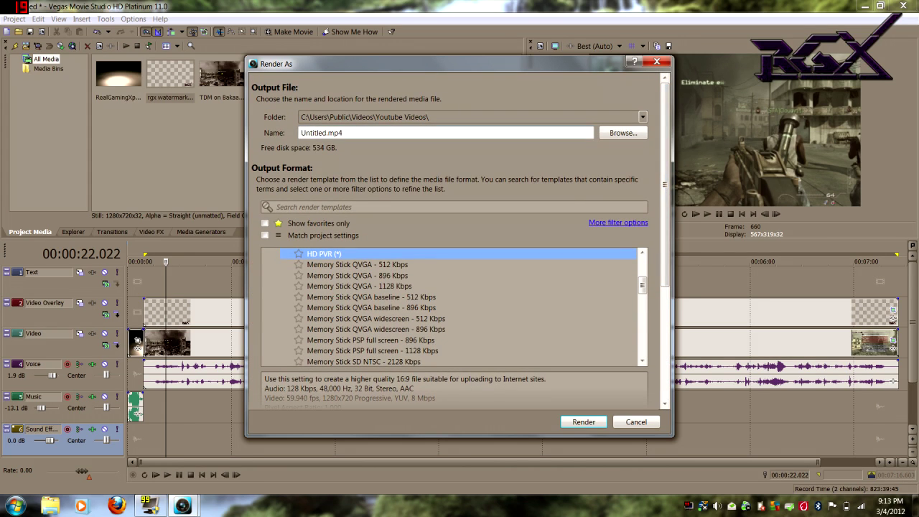
click(343, 133)
key(BackSpace)
key(BackSpace)
key(BackSpace)
key(BackSpace)
key(BackSpace)
key(BackSpace)
key(BackSpace)
key(BackSpace)
key(BackSpace)
key(BackSpace)
key(BackSpace)
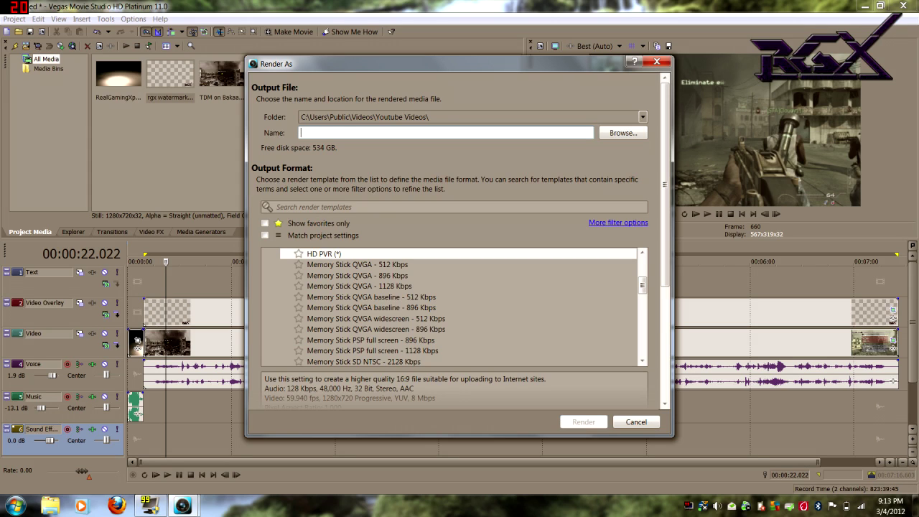
text(Test)
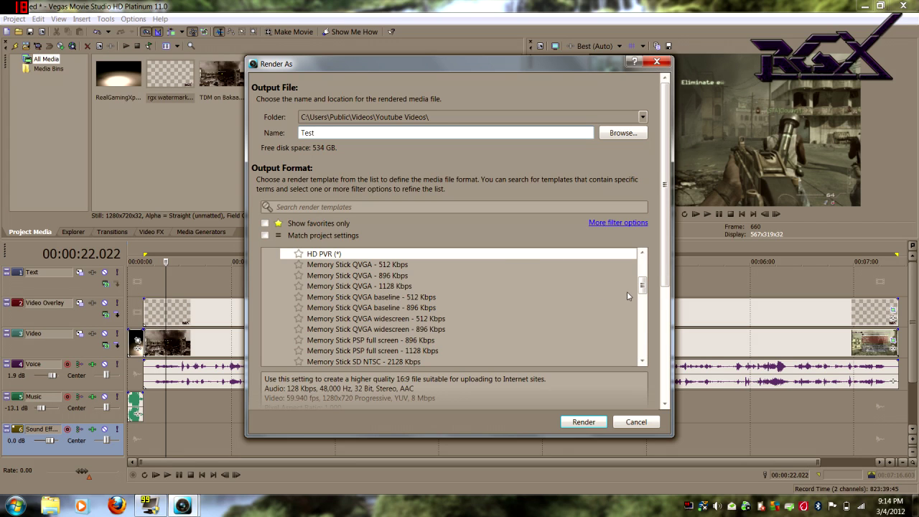
Choose the render template from the output format list and start rendering the project.
drag(642, 287, 639, 350)
click(321, 295)
click(584, 422)
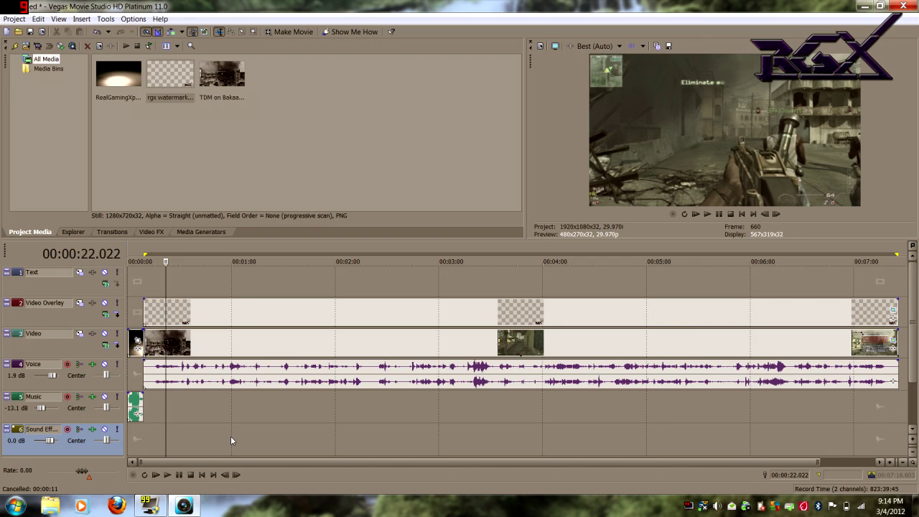
key(XF86AudioLowerVolume)
key(XF86AudioRaiseVolume)
key(XF86AudioRaiseVolume)
key(XF86AudioRaiseVolume)
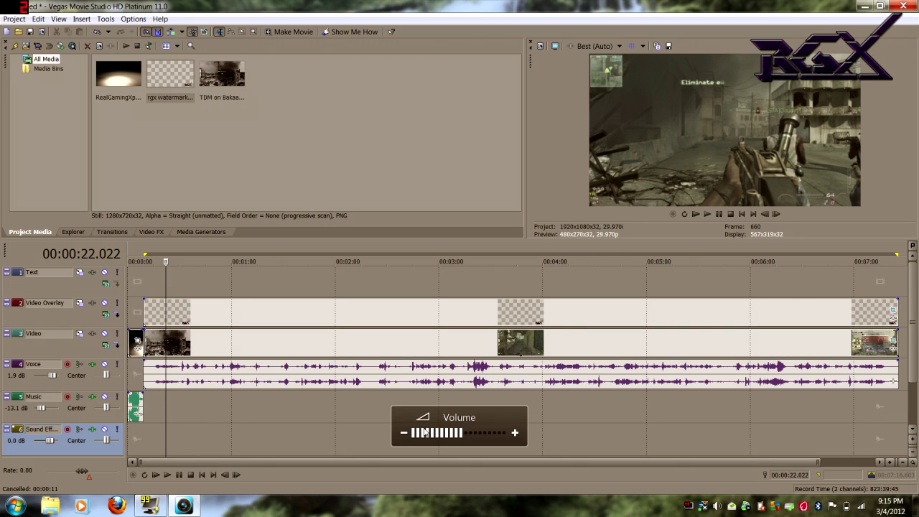